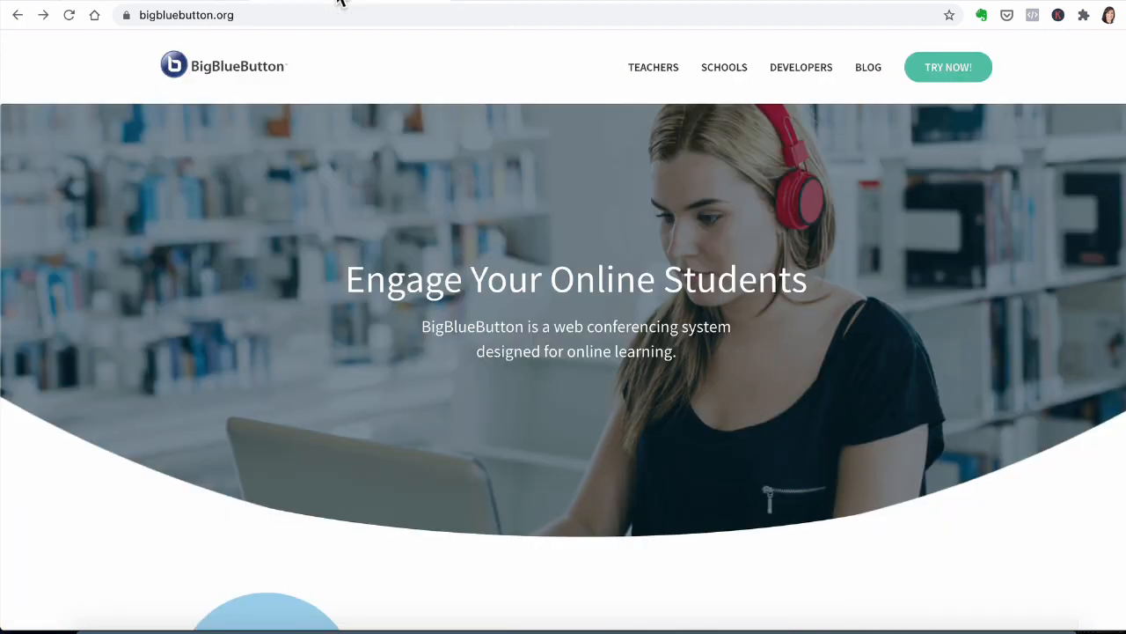
Step: Open the BigBlueButton demo from the website and sign in to the Greenlight account
{"action": "left_click", "coordinate": [253, 15]}
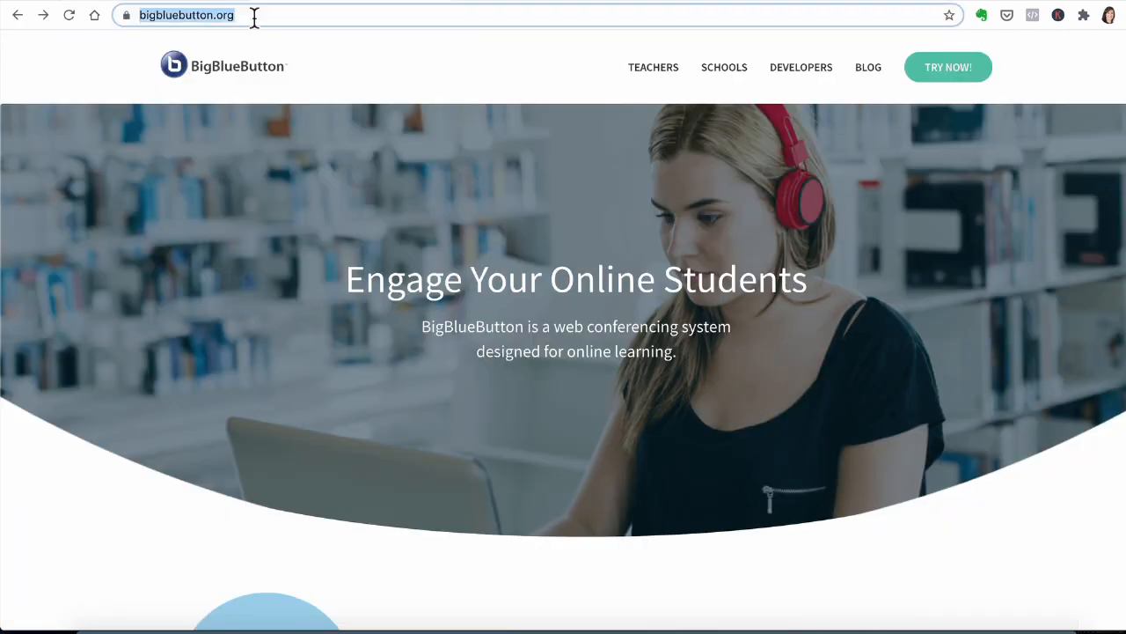
{"action": "left_click", "coordinate": [963, 72]}
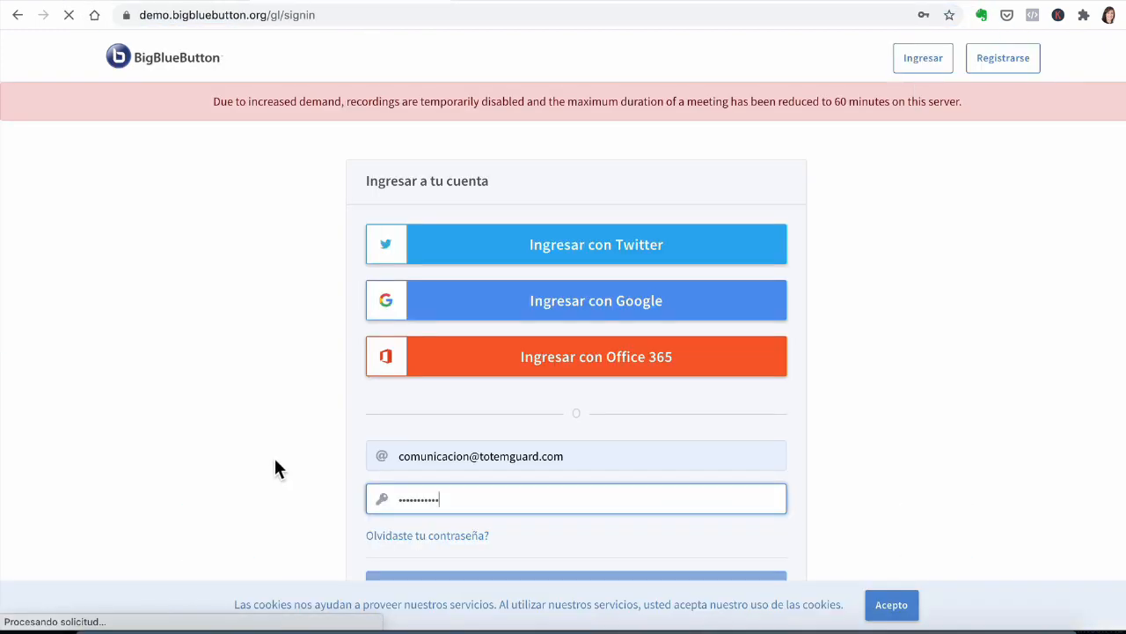
{"action": "left_click", "coordinate": [275, 459]}
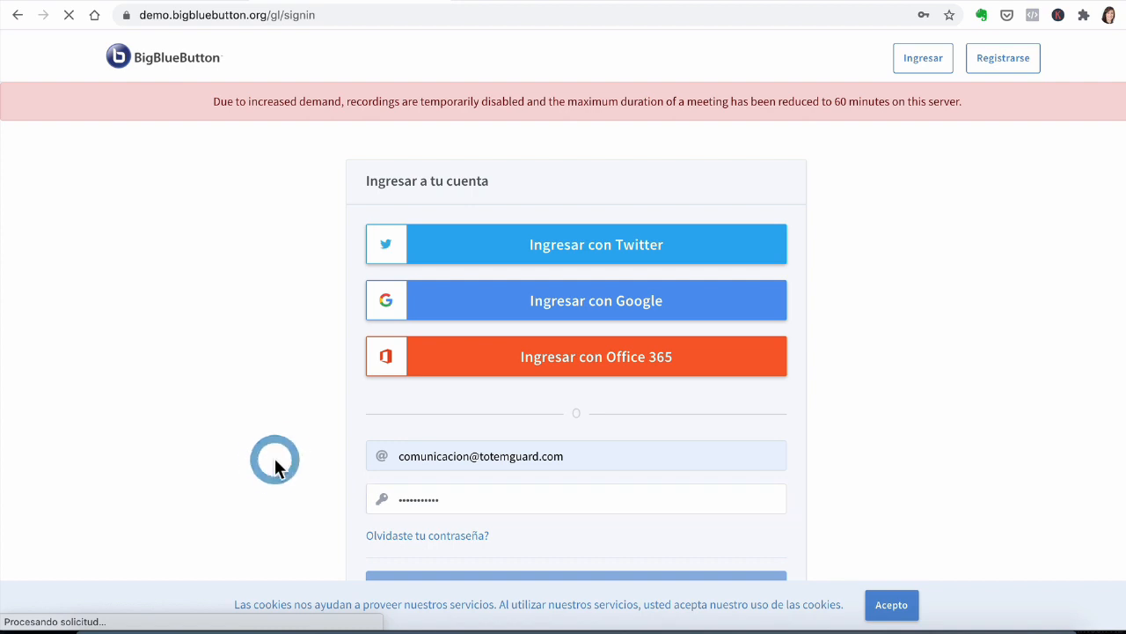
{"action": "left_click", "coordinate": [935, 334]}
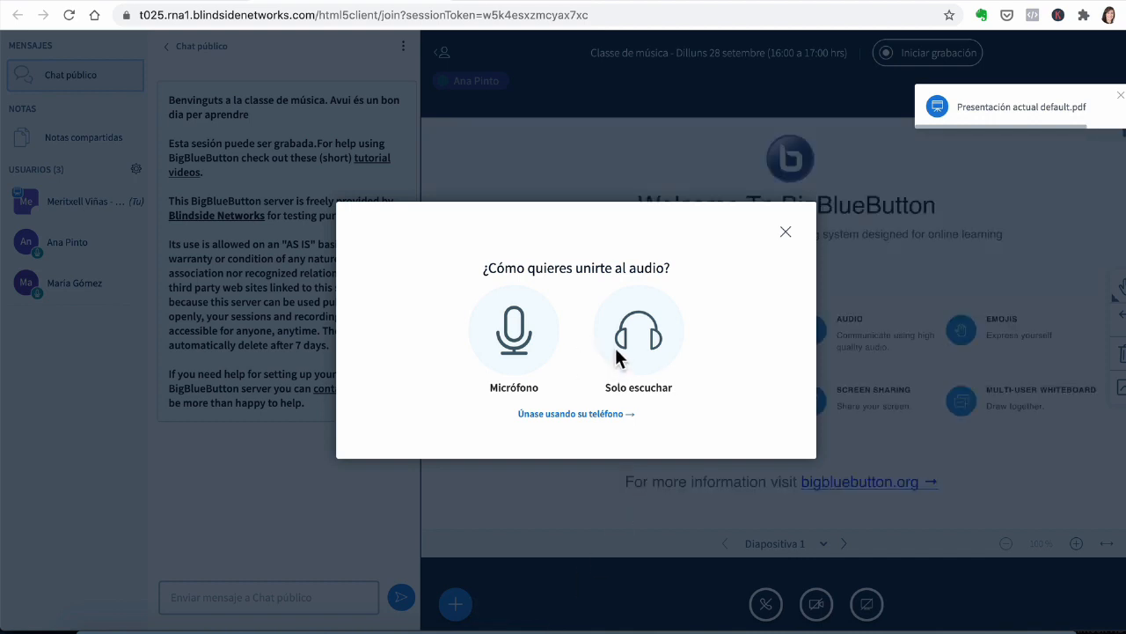
Step: Join the meeting audio with the microphone, allowing browser microphone access, confirming the echo test, and toggling your microphone
{"action": "left_click", "coordinate": [647, 337]}
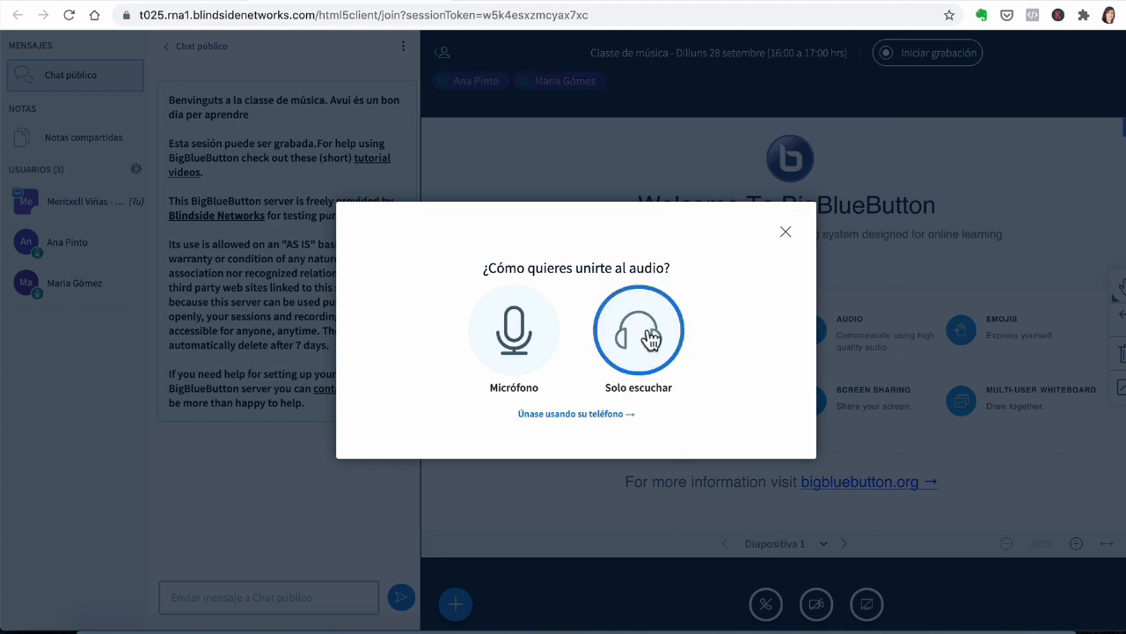
{"action": "left_click", "coordinate": [529, 317]}
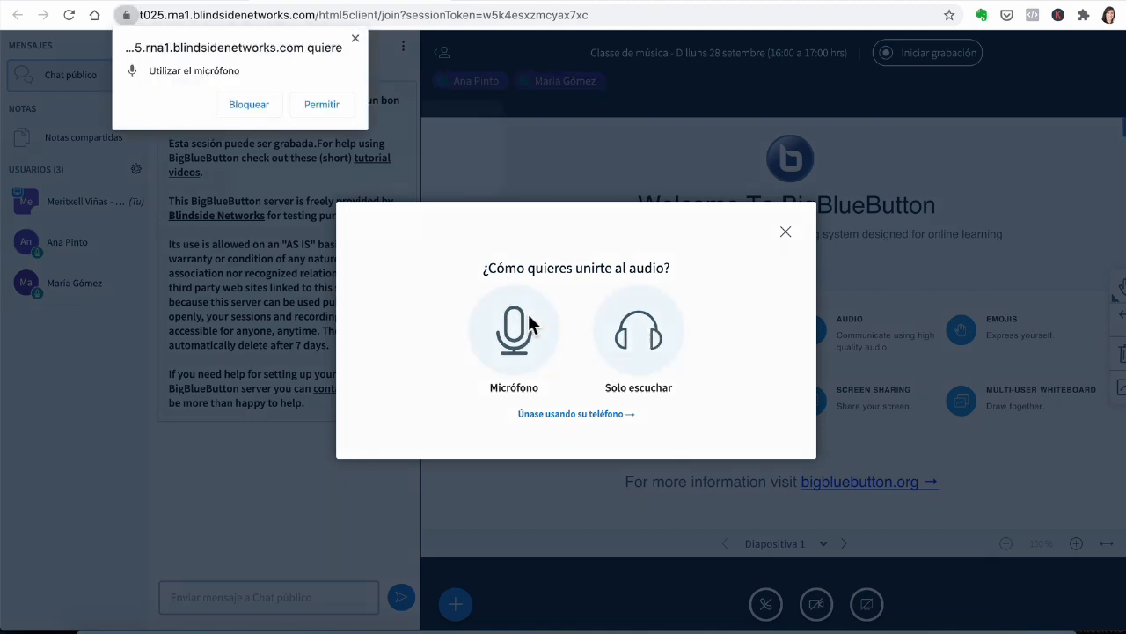
{"action": "left_click", "coordinate": [321, 105]}
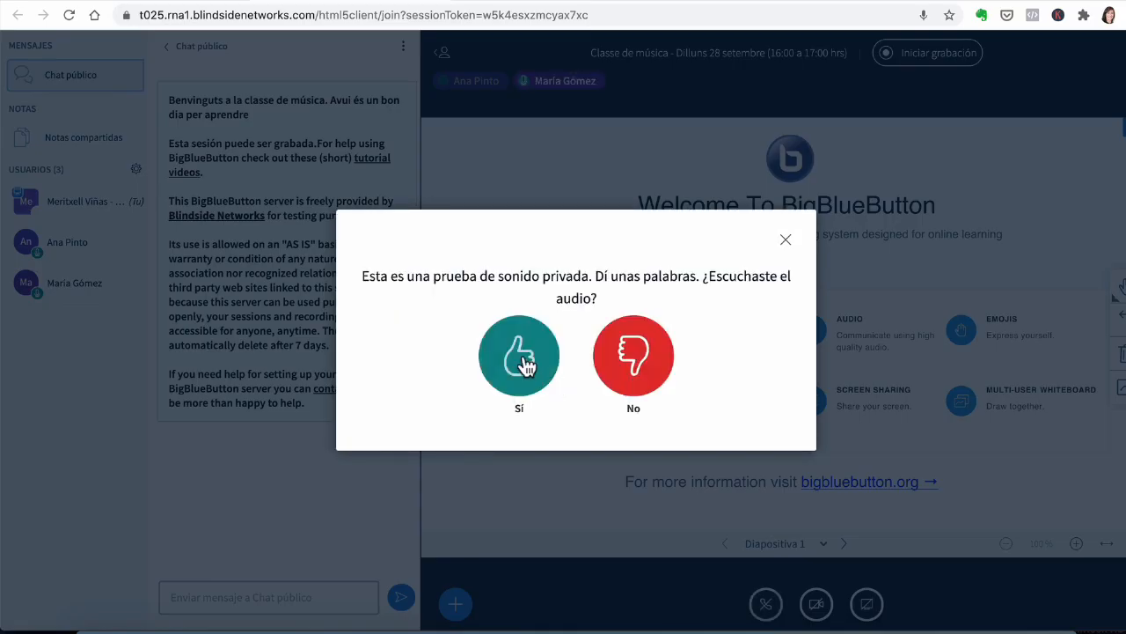
{"action": "left_click", "coordinate": [522, 360]}
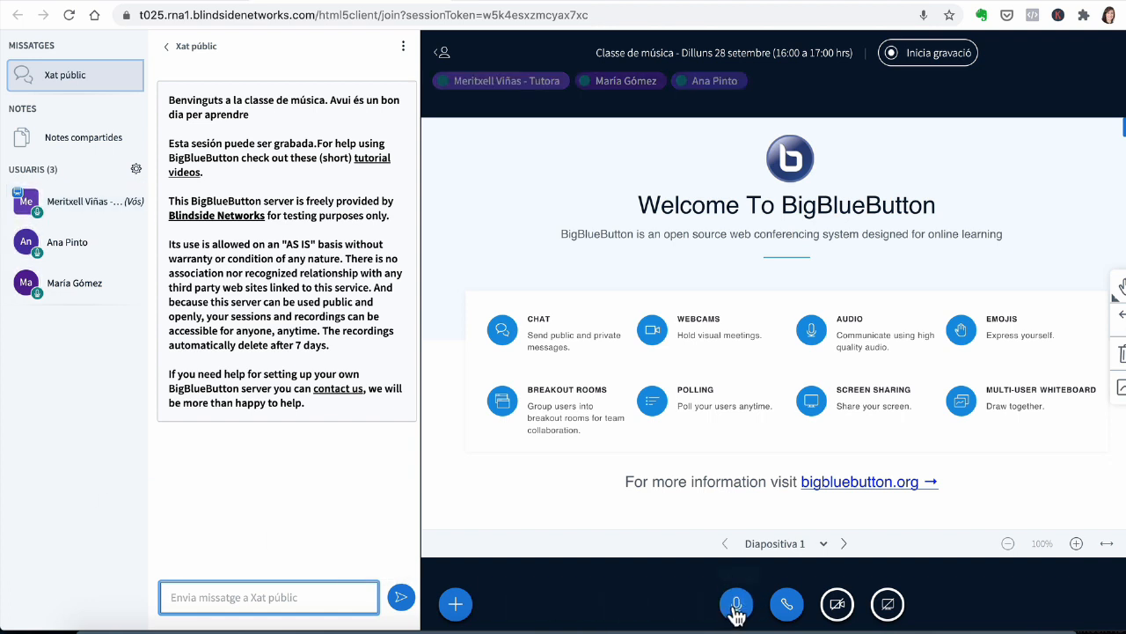
{"action": "left_click", "coordinate": [737, 607]}
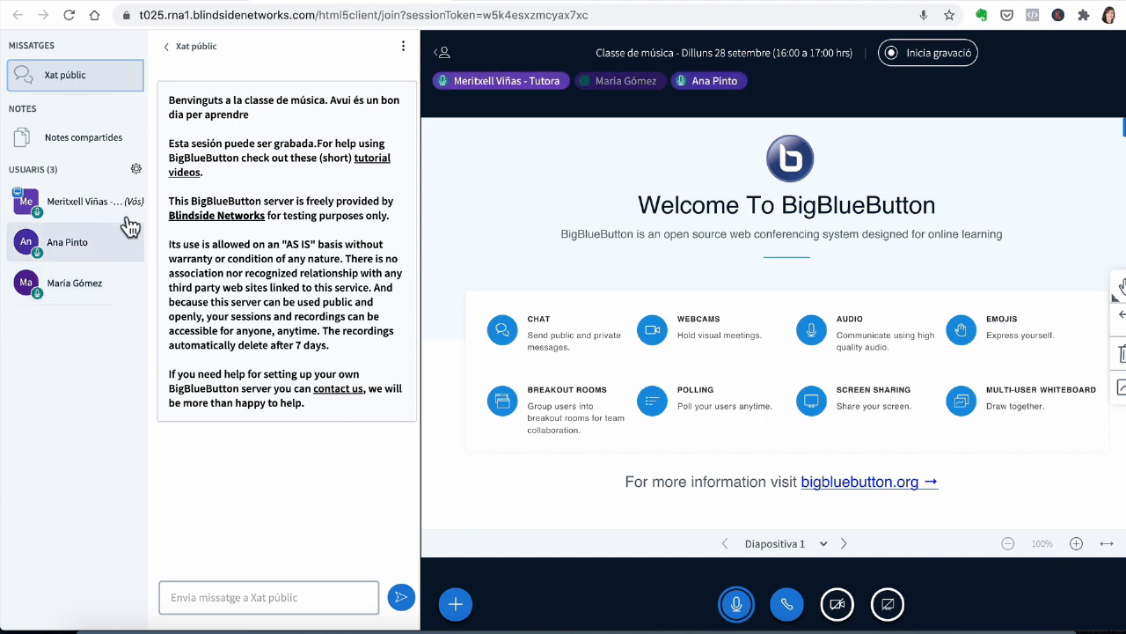
{"action": "left_click", "coordinate": [39, 249]}
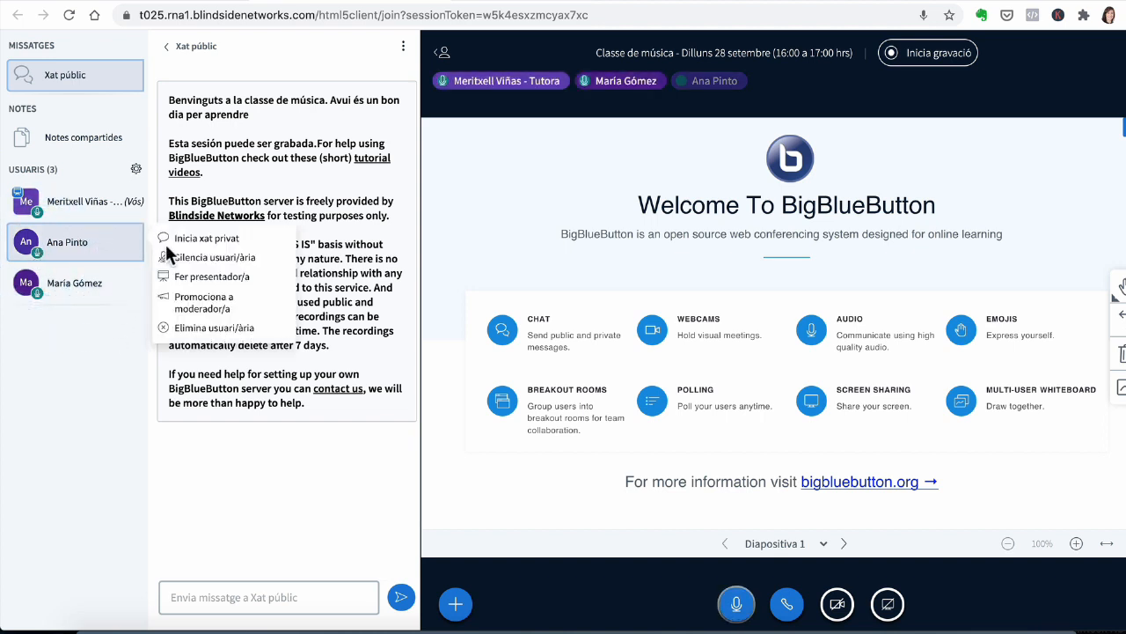
{"action": "left_click", "coordinate": [208, 255]}
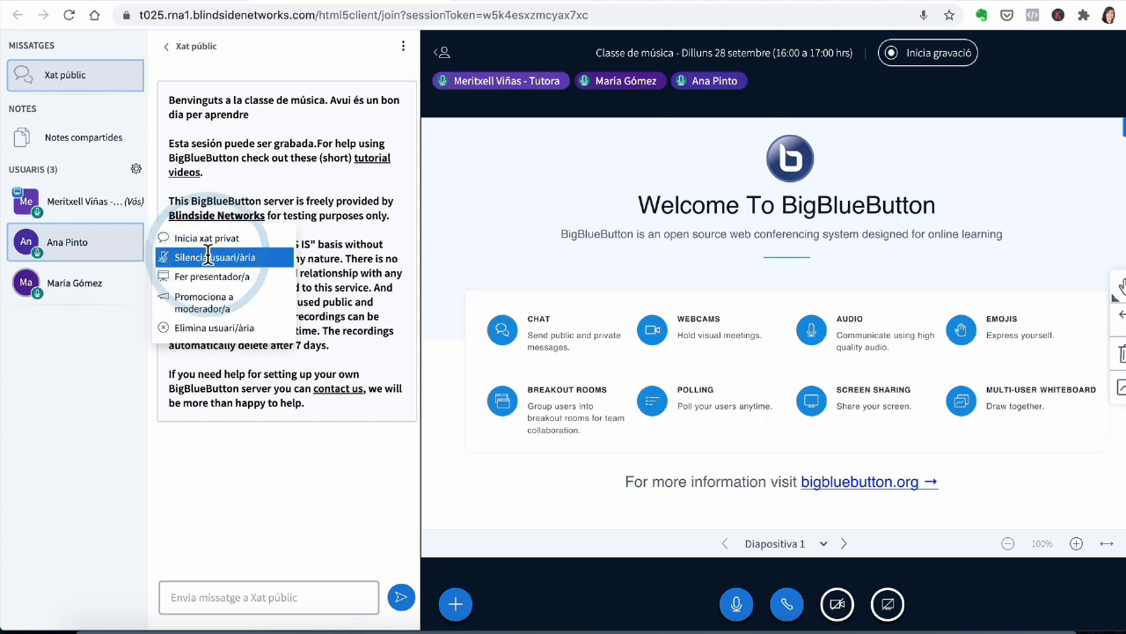
{"action": "left_click", "coordinate": [73, 354]}
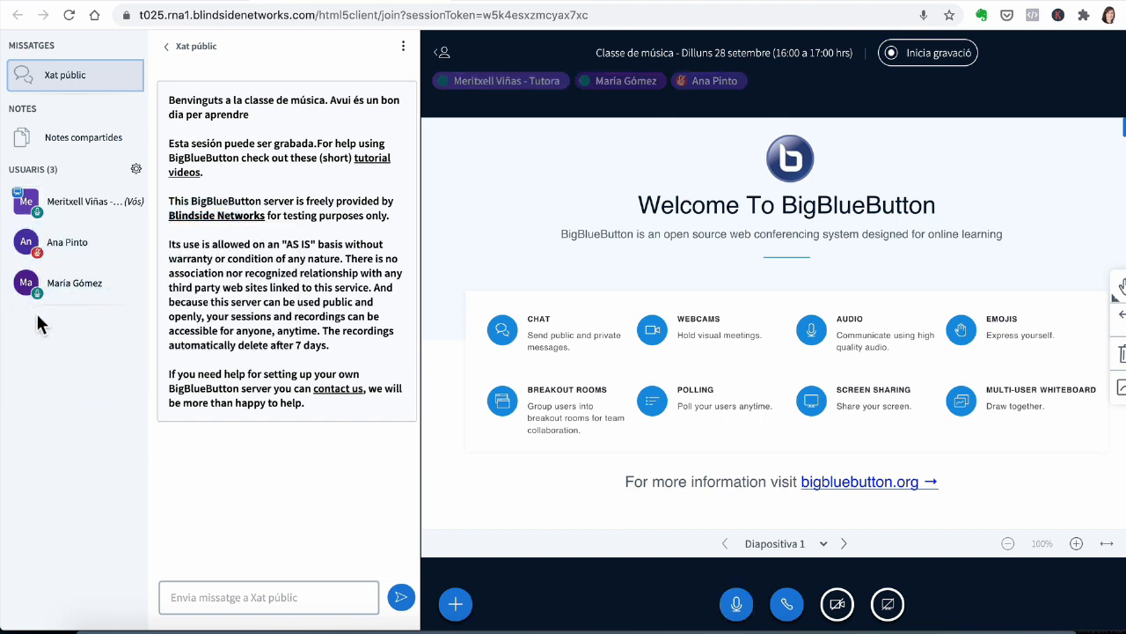
Step: Lock viewers from sharing webcams and sending public and private chat messages, then apply the settings
{"action": "left_click", "coordinate": [137, 171]}
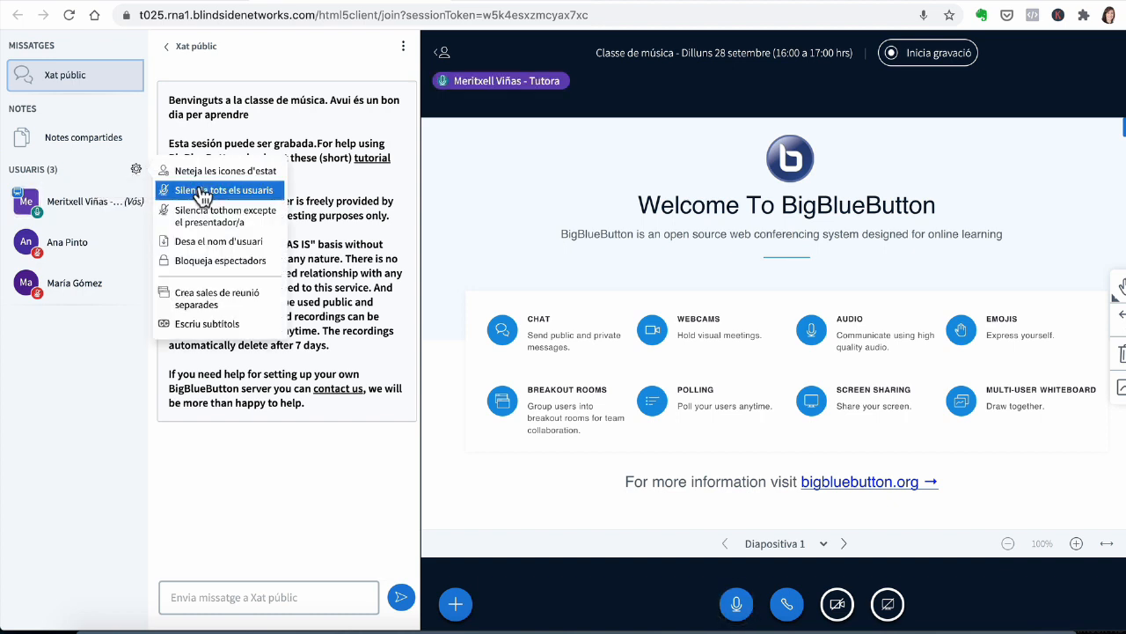
{"action": "left_click", "coordinate": [237, 261]}
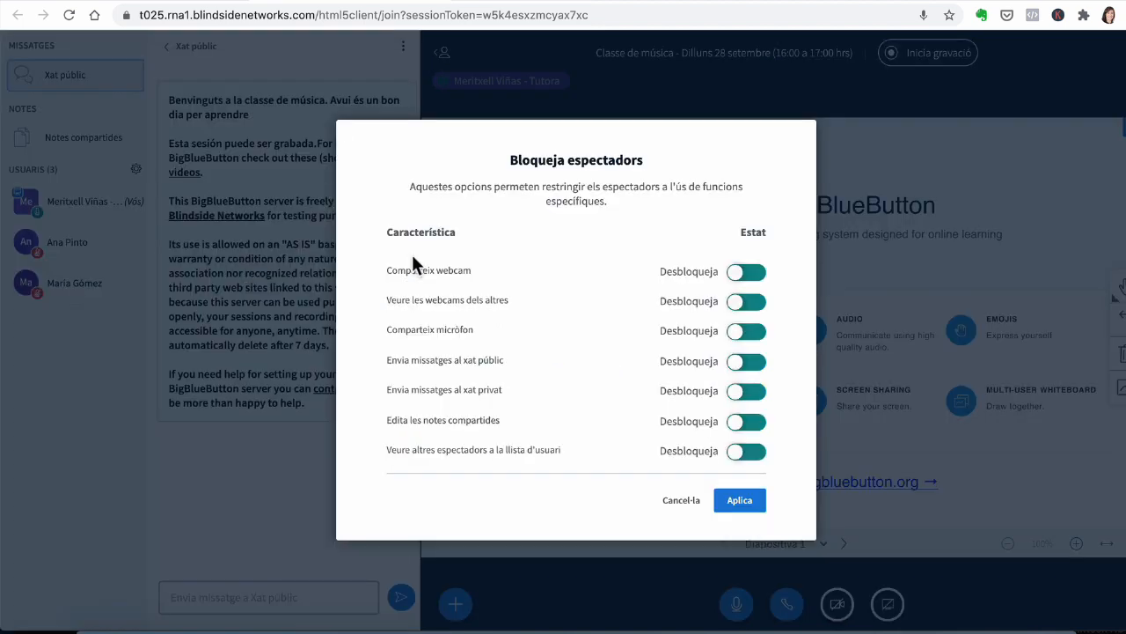
{"action": "left_click", "coordinate": [736, 276]}
{"action": "left_click", "coordinate": [745, 361]}
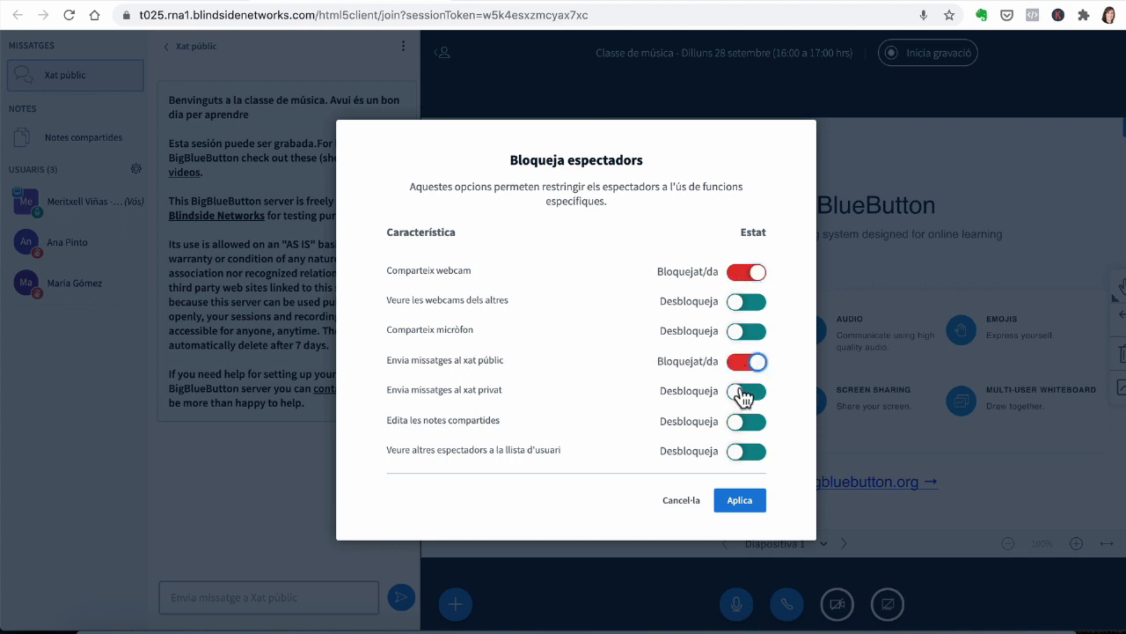
{"action": "left_click", "coordinate": [744, 399]}
{"action": "left_click", "coordinate": [747, 303]}
{"action": "left_click", "coordinate": [750, 303]}
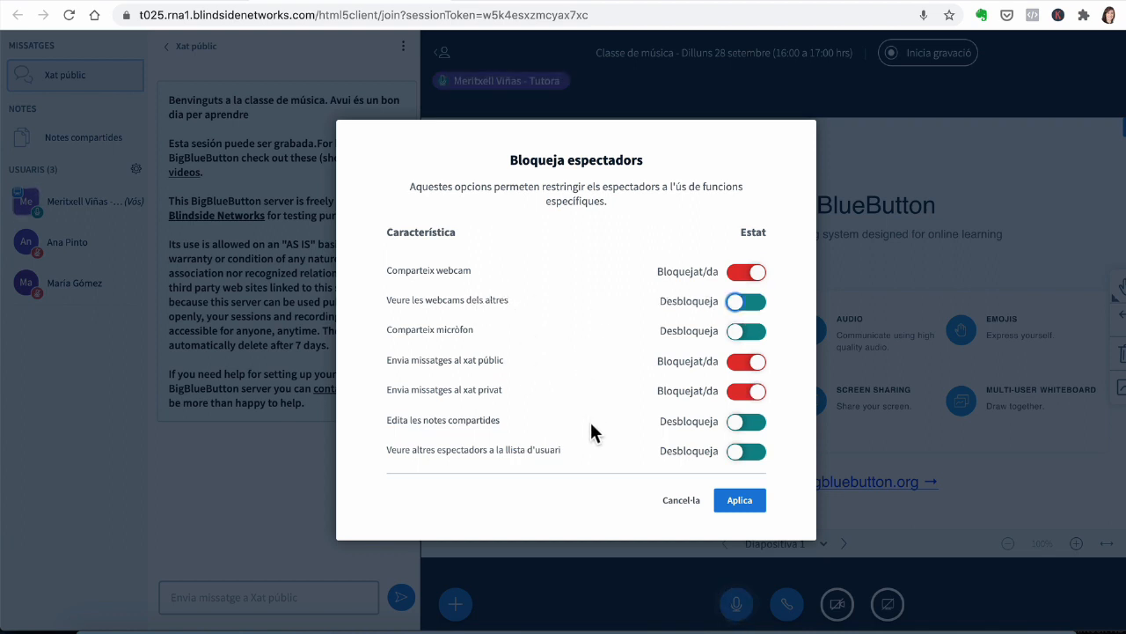
{"action": "left_click", "coordinate": [738, 305]}
{"action": "left_click", "coordinate": [743, 304]}
{"action": "left_click", "coordinate": [737, 503]}
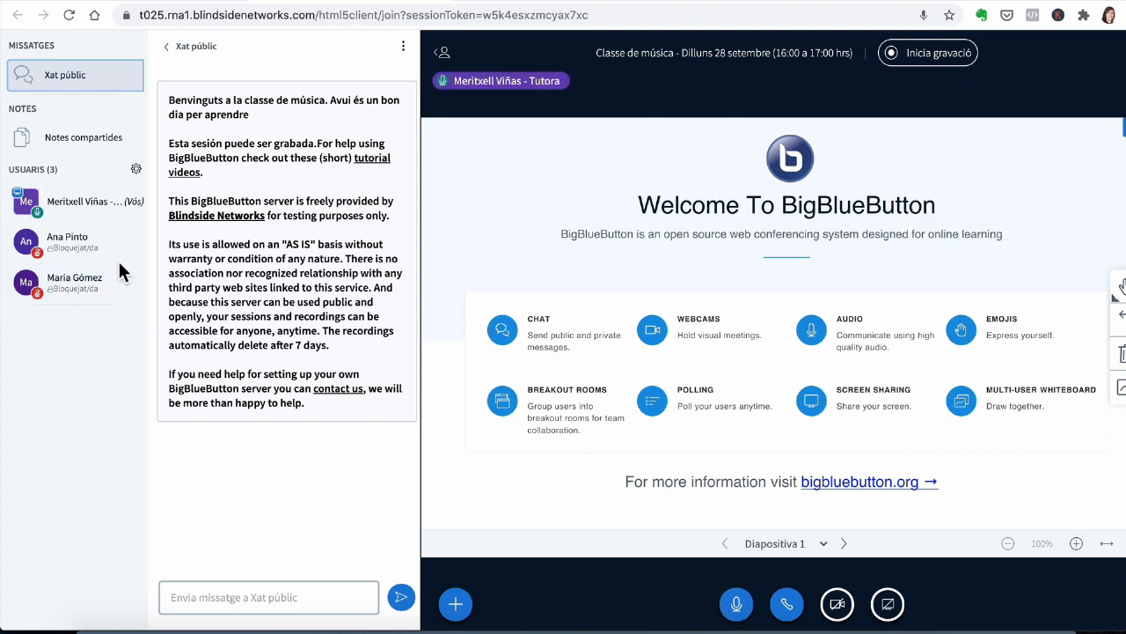
Step: Unlock webcam sharing, public chat and private chat for viewers and apply the settings
{"action": "left_click", "coordinate": [137, 172]}
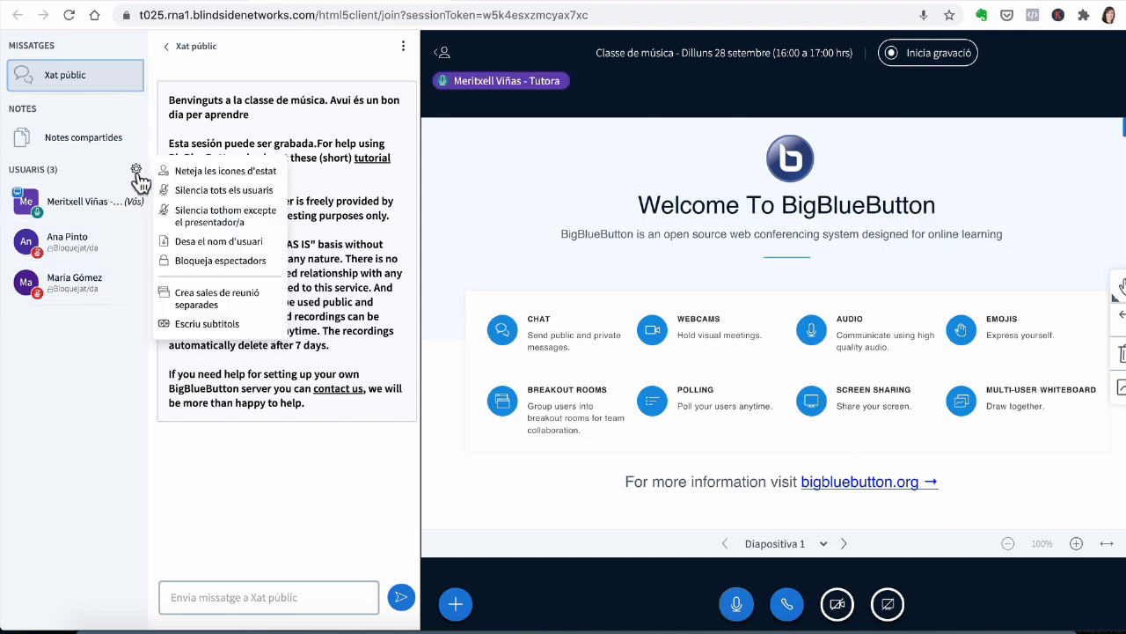
{"action": "left_click", "coordinate": [200, 262]}
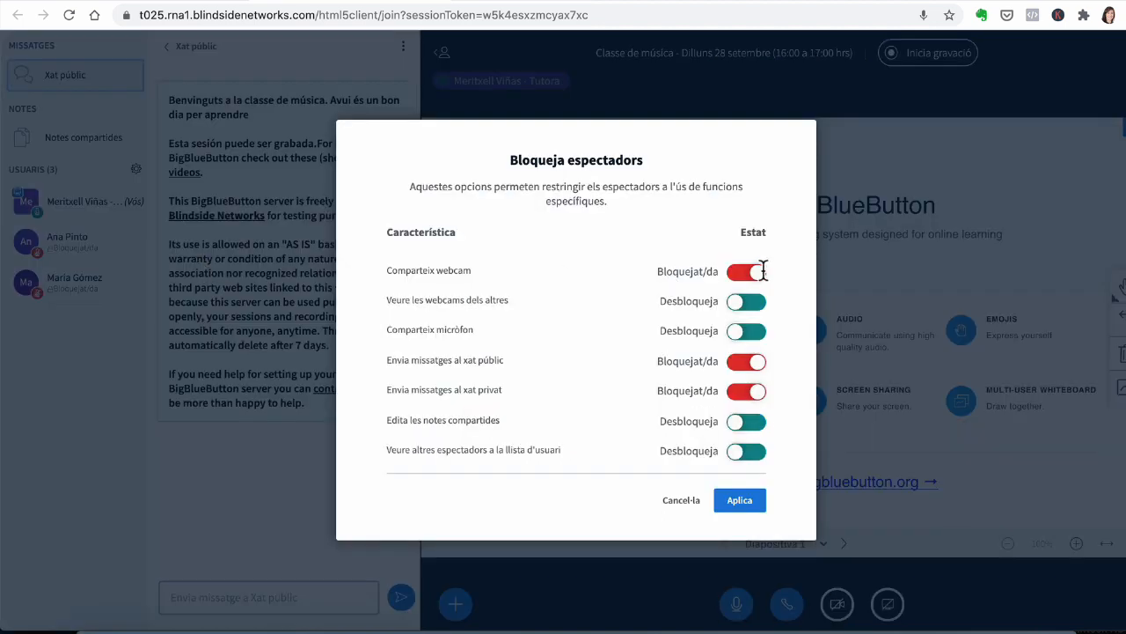
{"action": "left_click", "coordinate": [754, 273]}
{"action": "left_click", "coordinate": [753, 361]}
{"action": "left_click", "coordinate": [758, 396]}
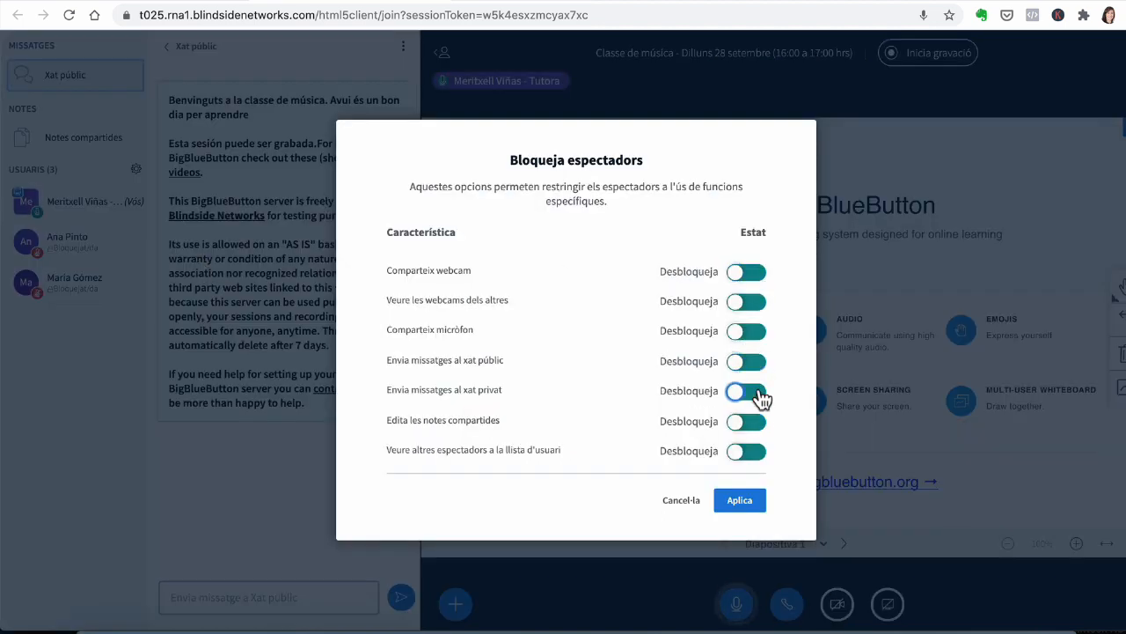
{"action": "left_click", "coordinate": [742, 505]}
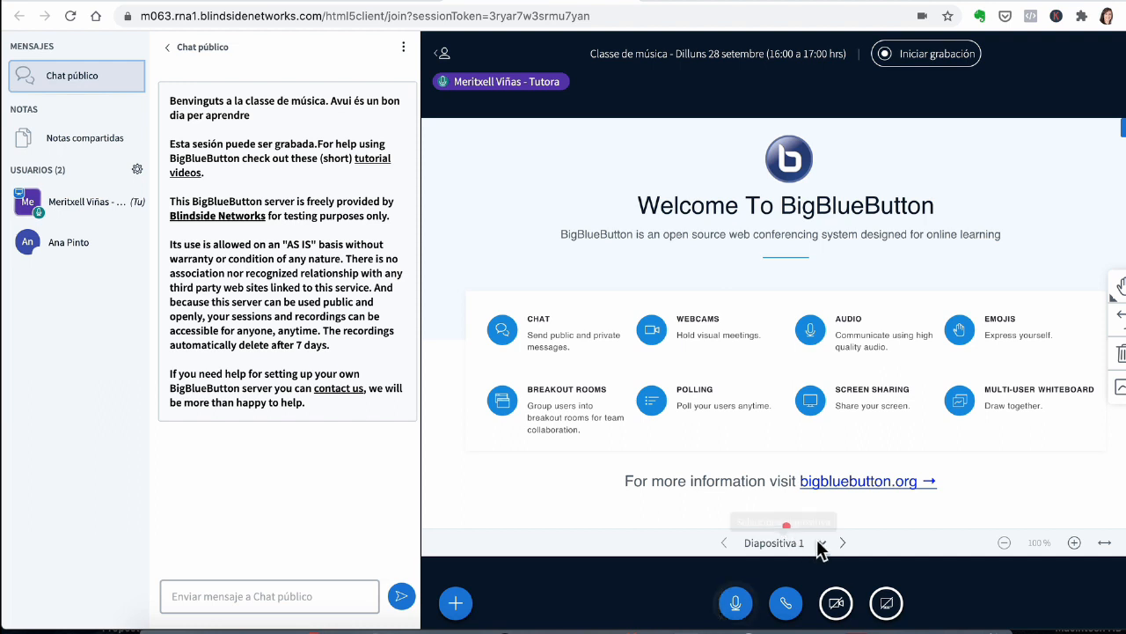
Step: Share the webcam using HD Pro Webcam C920 at Medium calidad quality
{"action": "left_click", "coordinate": [837, 609]}
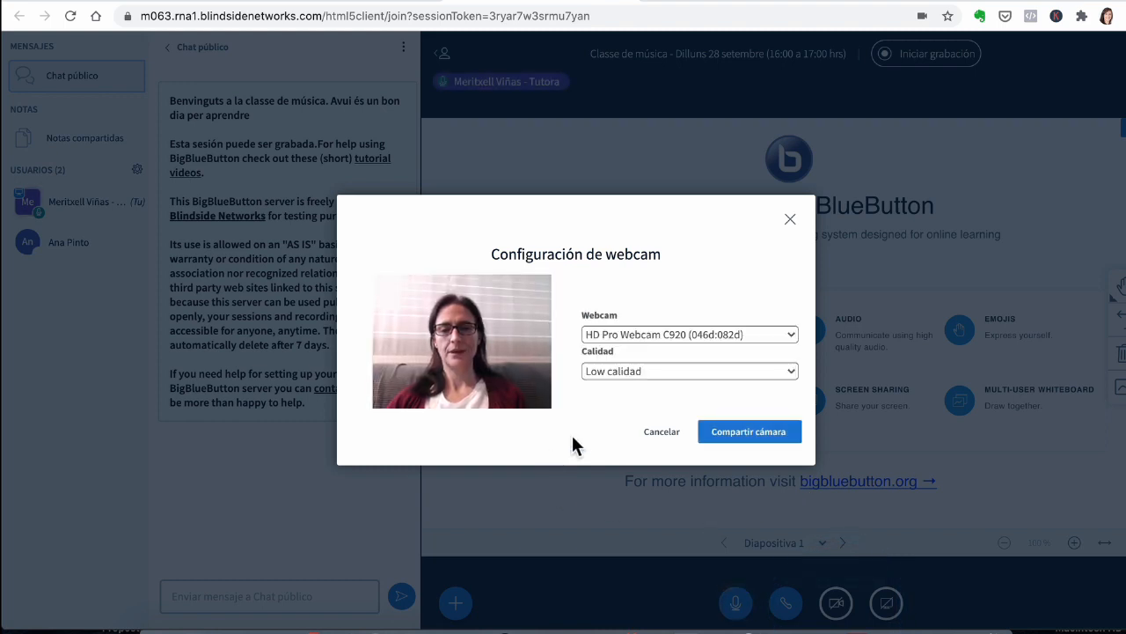
{"action": "left_click", "coordinate": [644, 334]}
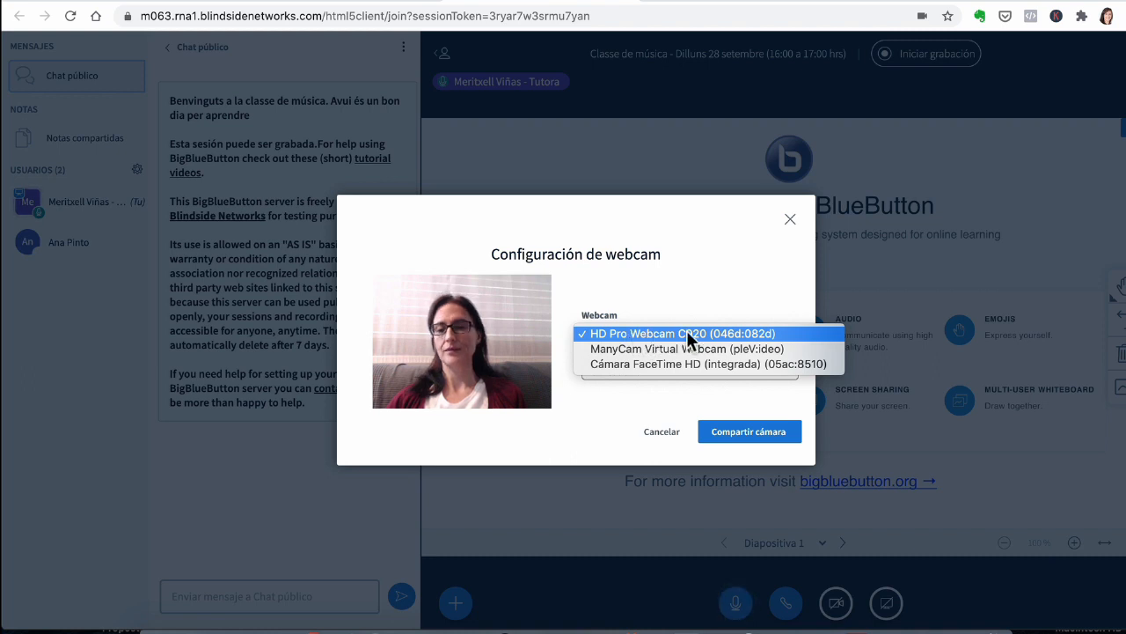
{"action": "left_click", "coordinate": [591, 435]}
{"action": "left_click", "coordinate": [637, 374]}
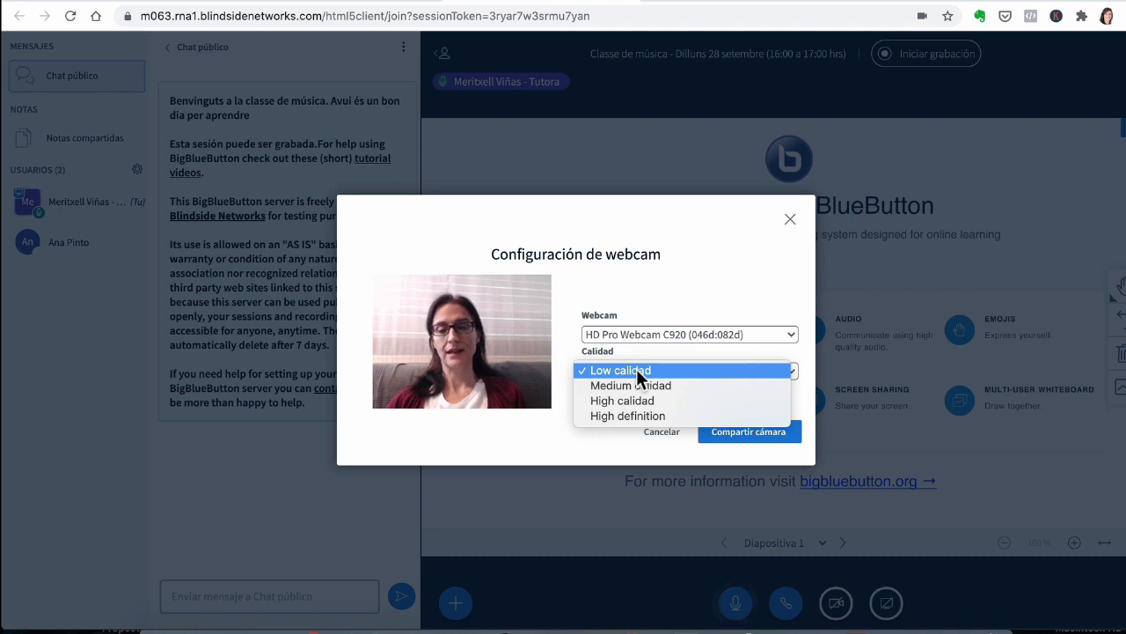
{"action": "left_click", "coordinate": [626, 385]}
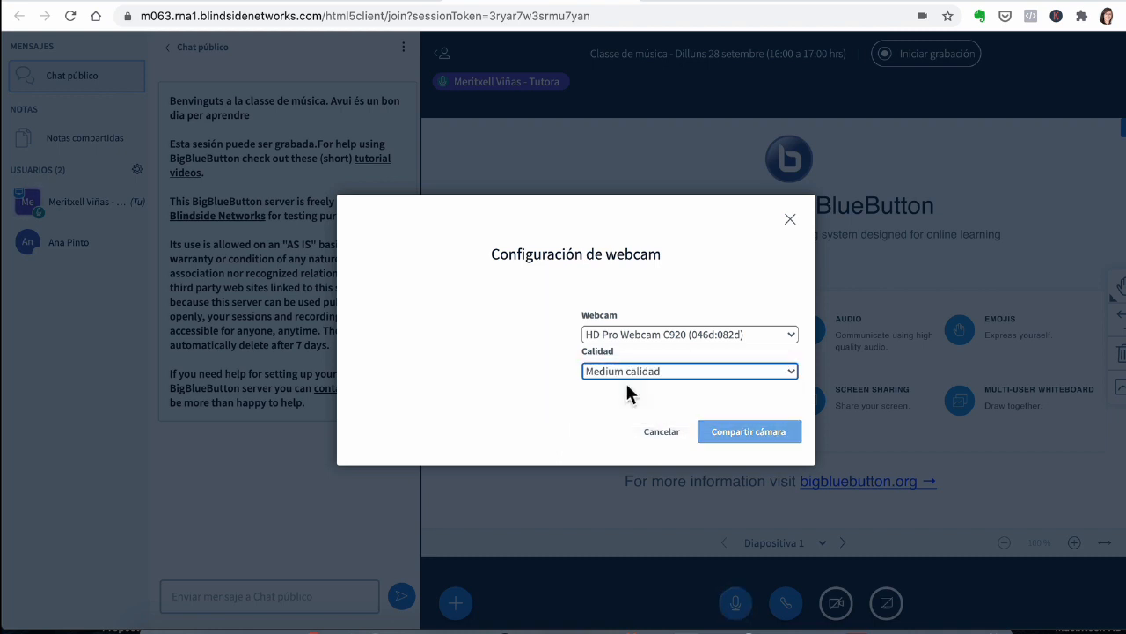
{"action": "left_click", "coordinate": [738, 440]}
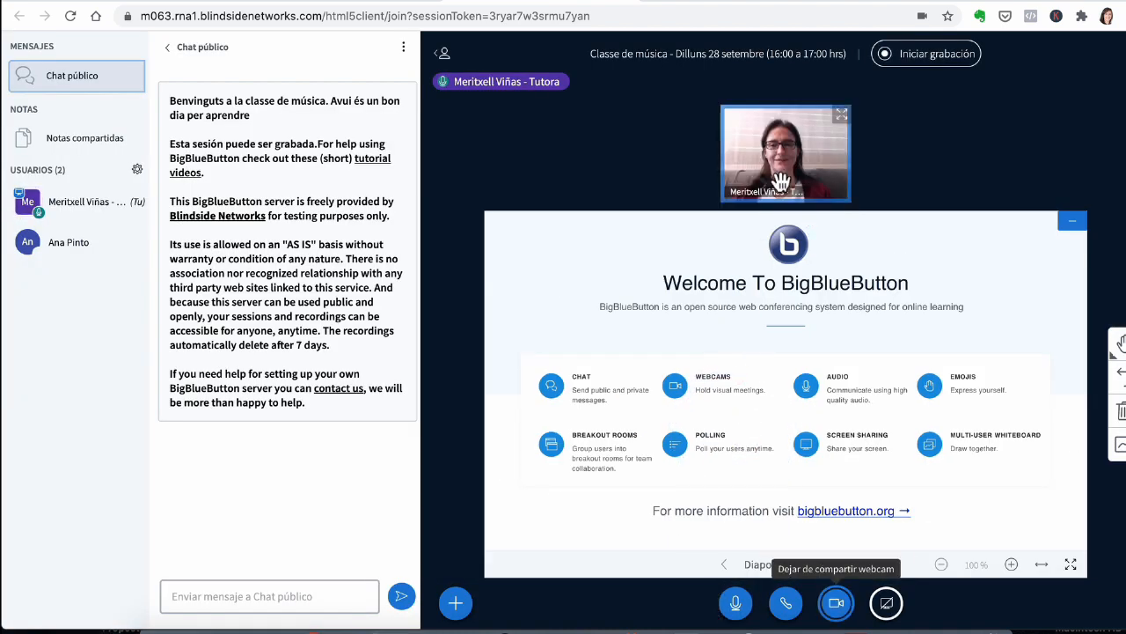
Step: Move the webcam video below the presentation, then drag it upward again
{"action": "left_click_drag", "start_coordinate": [814, 164], "coordinate": [658, 553]}
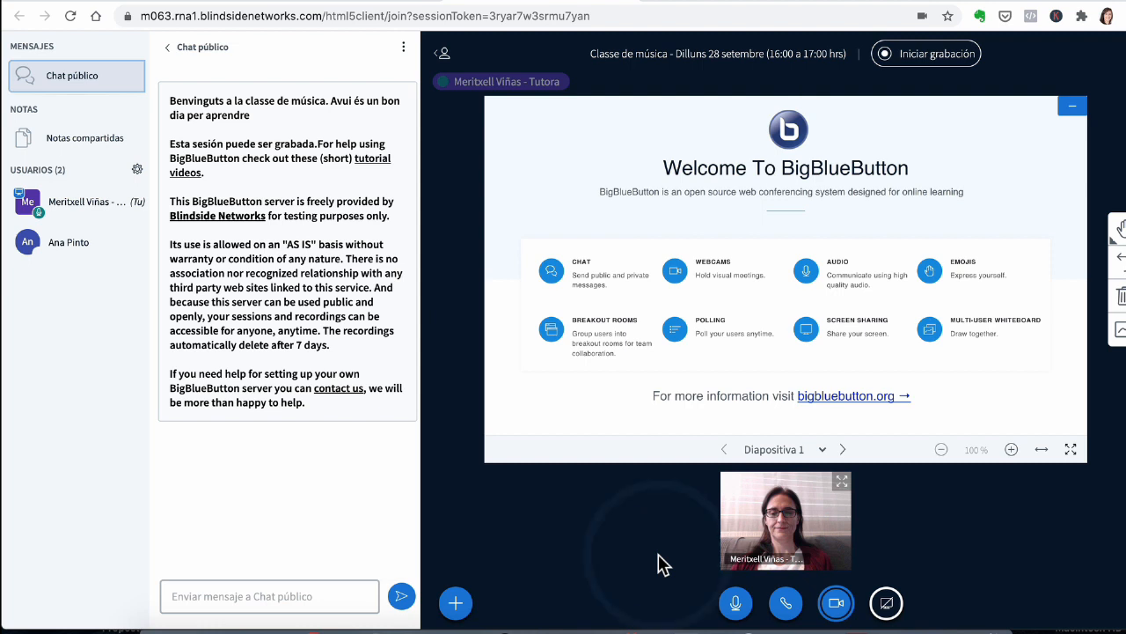
{"action": "left_click_drag", "start_coordinate": [773, 519], "coordinate": [775, 396]}
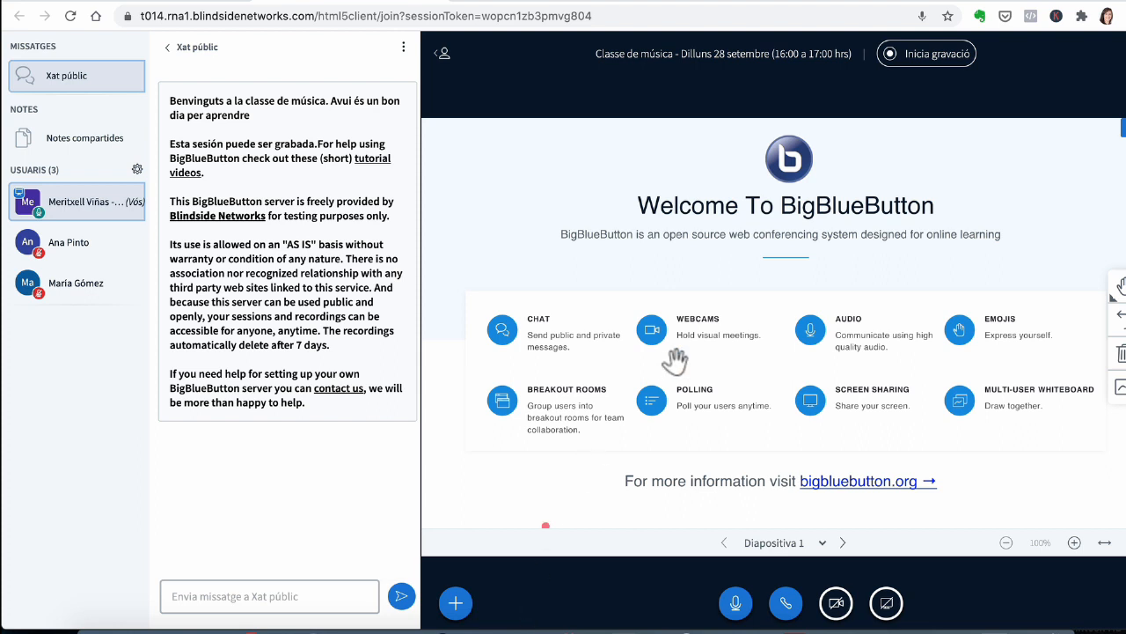
Step: Start recording the session, then pause the recording
{"action": "left_click", "coordinate": [922, 60]}
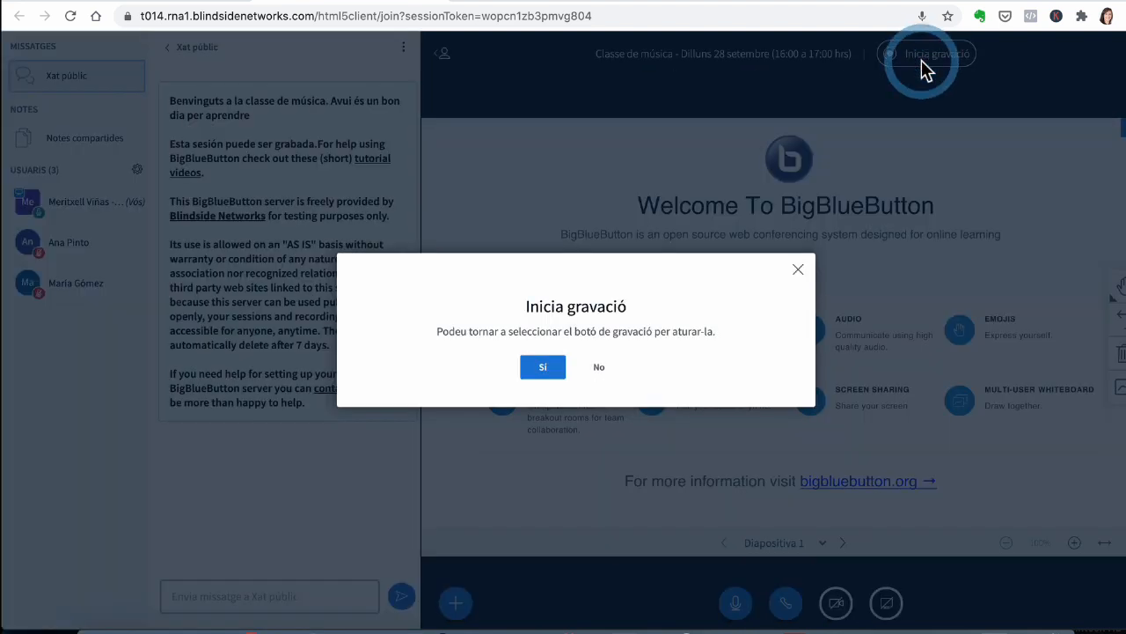
{"action": "left_click", "coordinate": [543, 367]}
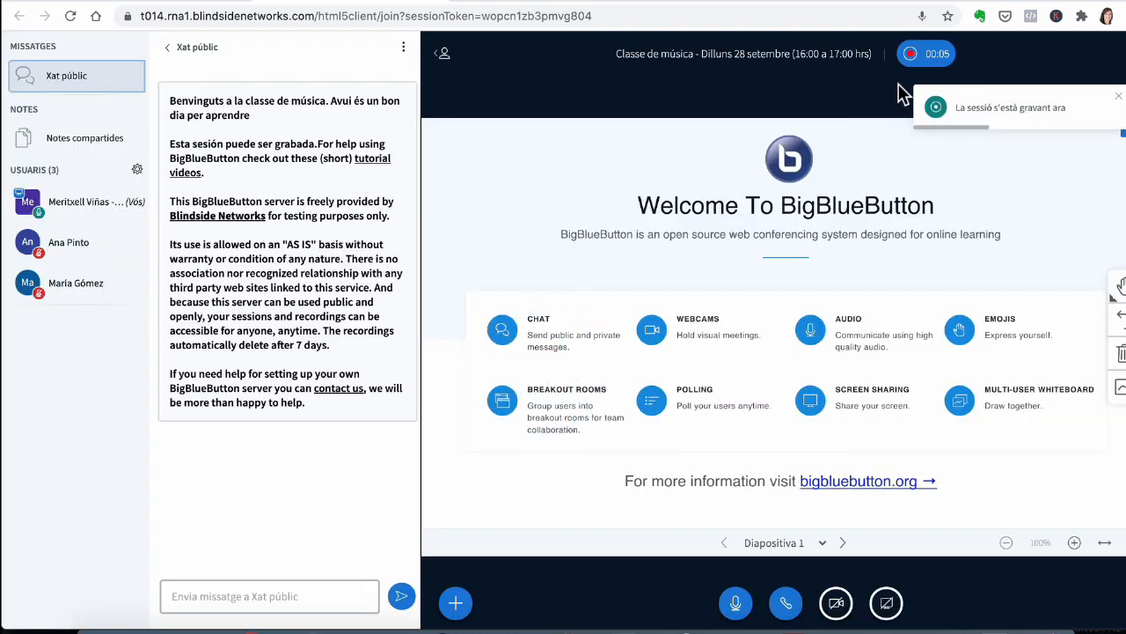
{"action": "left_click", "coordinate": [916, 52]}
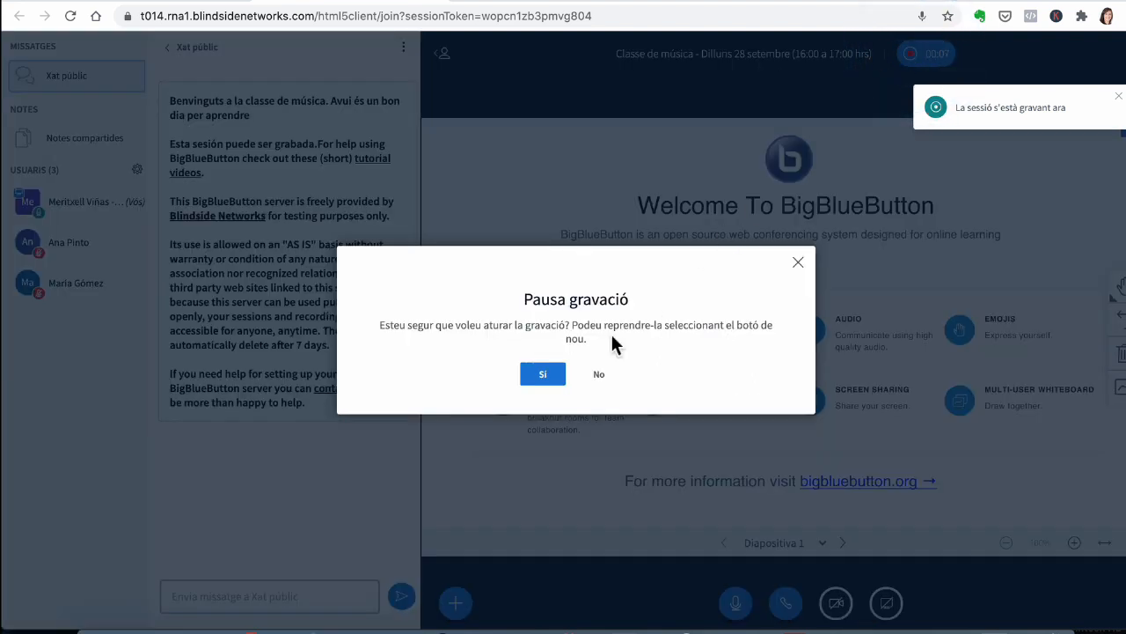
{"action": "left_click", "coordinate": [543, 374]}
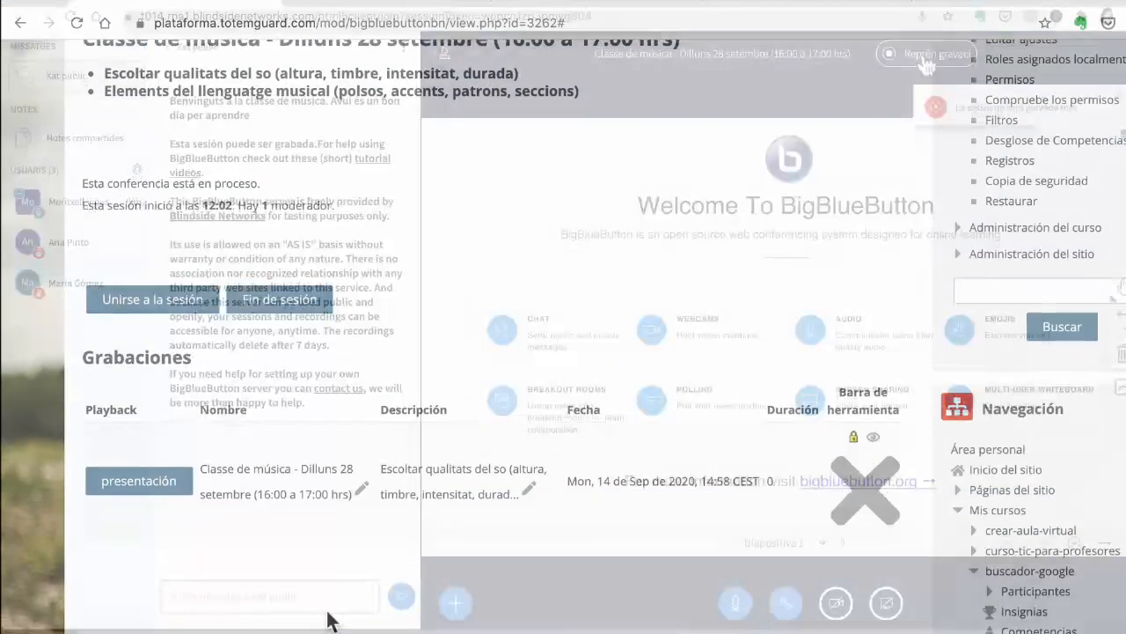
{"action": "scroll", "coordinate": [327, 616], "scroll_direction": "down", "scroll_amount": 2}
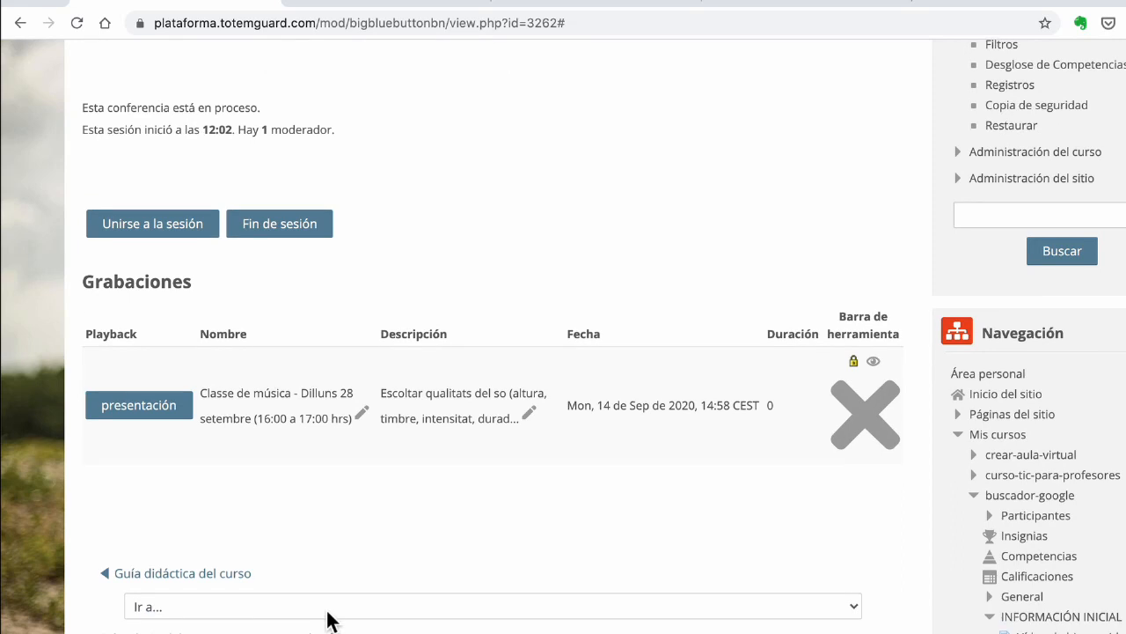
{"action": "scroll", "coordinate": [347, 569], "scroll_direction": "down", "scroll_amount": 1}
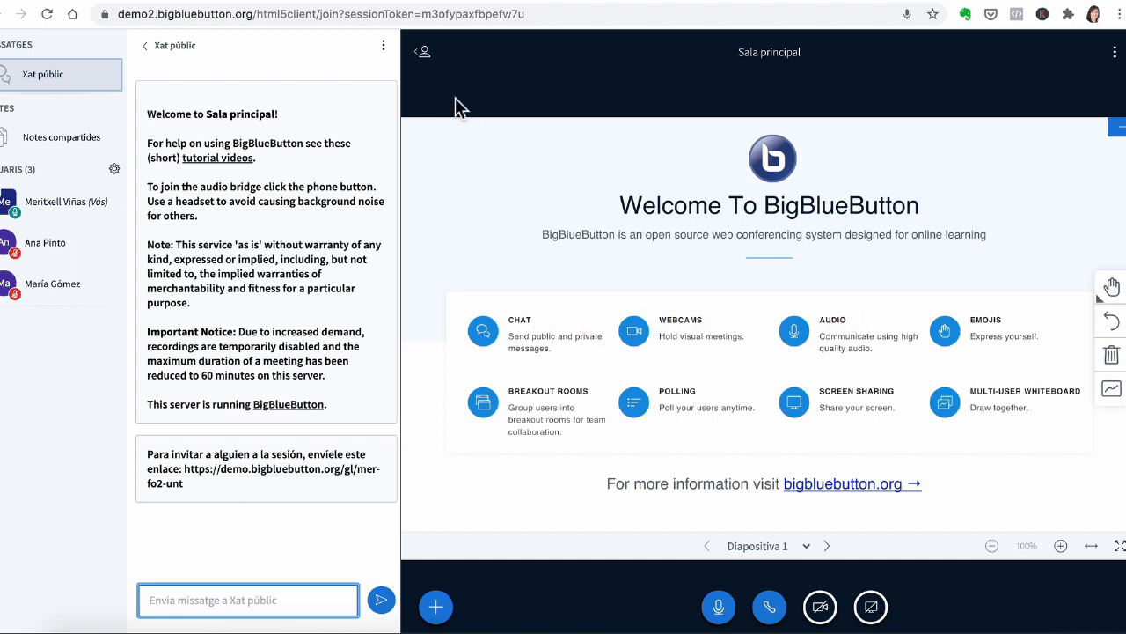
Step: Draw a red treble clef freehand on the blank whiteboard of slide 2
{"action": "left_click", "coordinate": [424, 54]}
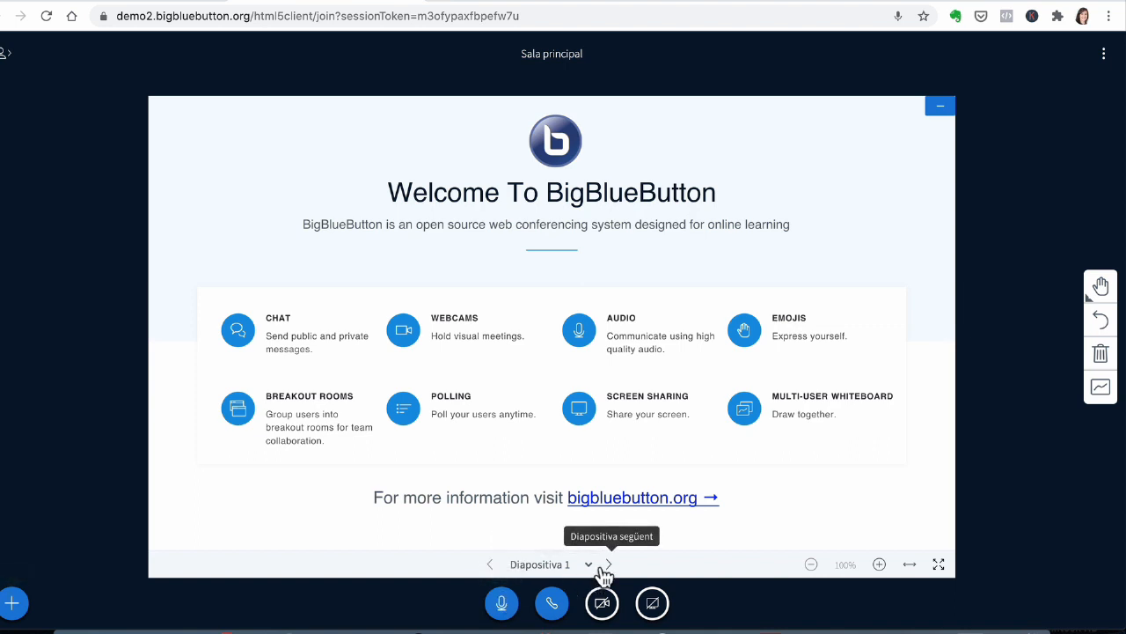
{"action": "left_click", "coordinate": [608, 564]}
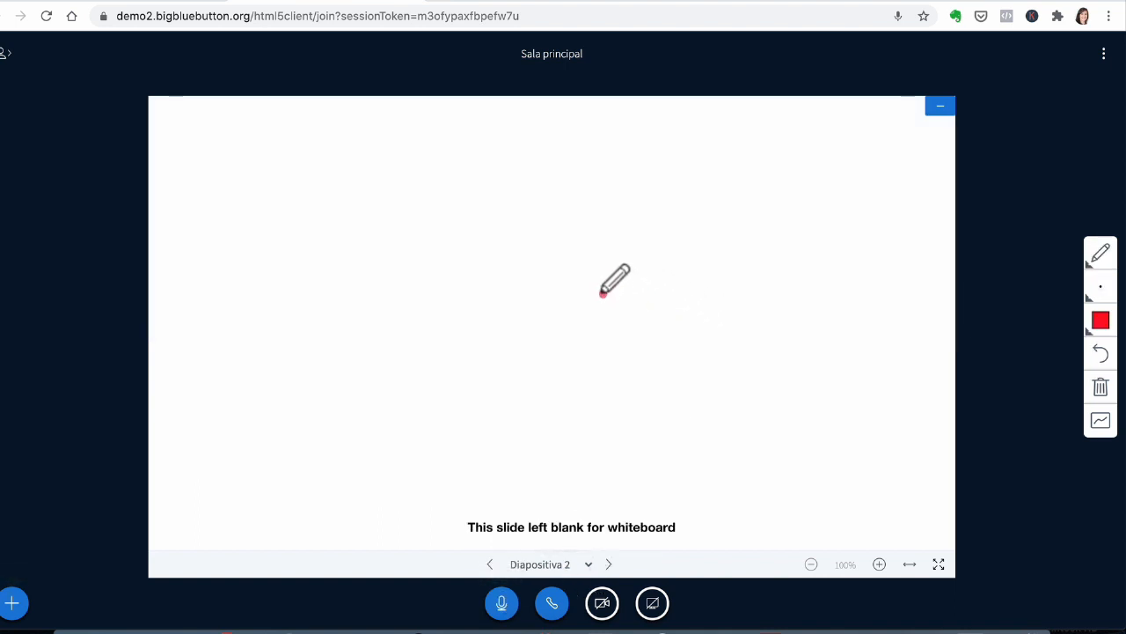
{"action": "mouse_move", "coordinate": [602, 294]}
{"action": "left_mouse_down"}
{"action": "mouse_move", "coordinate": [570, 317]}
{"action": "mouse_move", "coordinate": [588, 231]}
{"action": "mouse_move", "coordinate": [584, 345]}
{"action": "mouse_move", "coordinate": [563, 353]}
{"action": "left_mouse_up"}
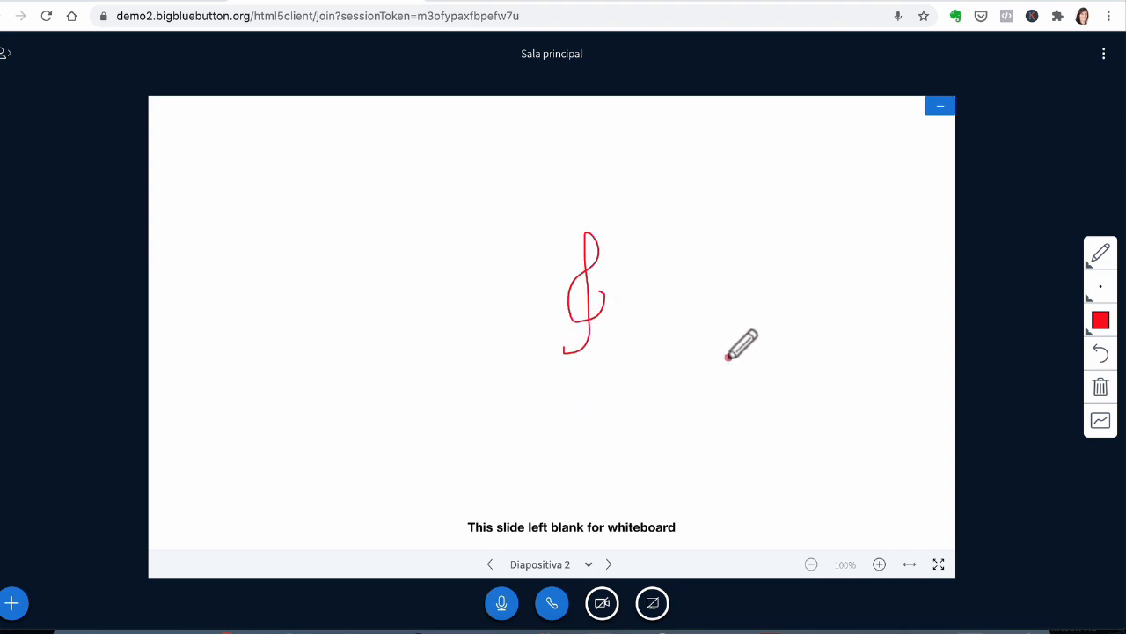
{"action": "left_click", "coordinate": [12, 606]}
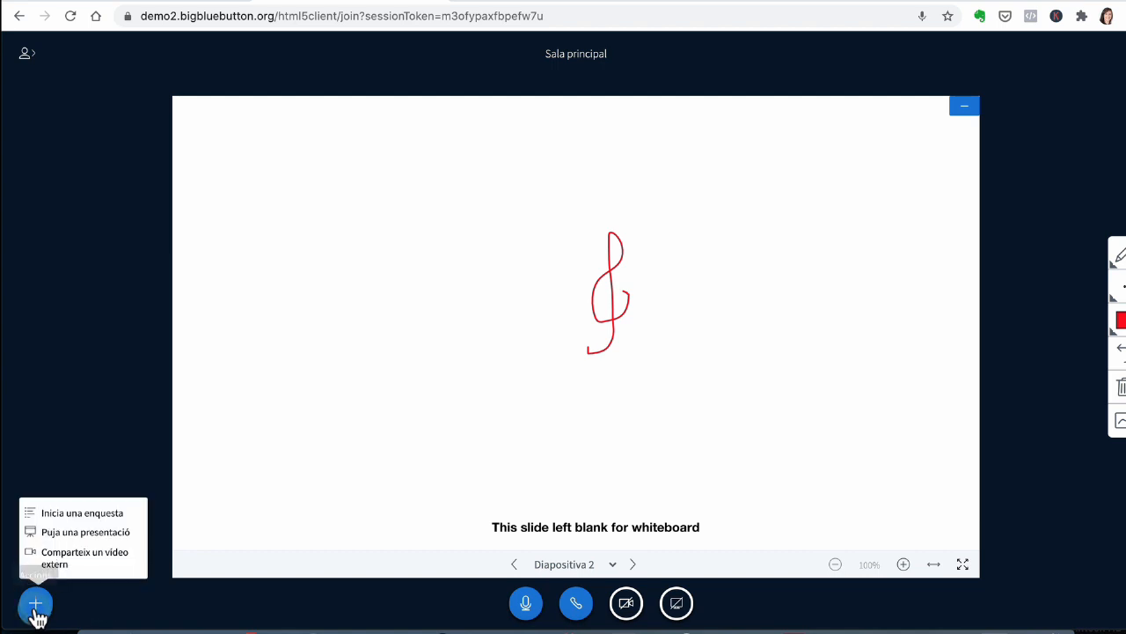
{"action": "left_click", "coordinate": [85, 532]}
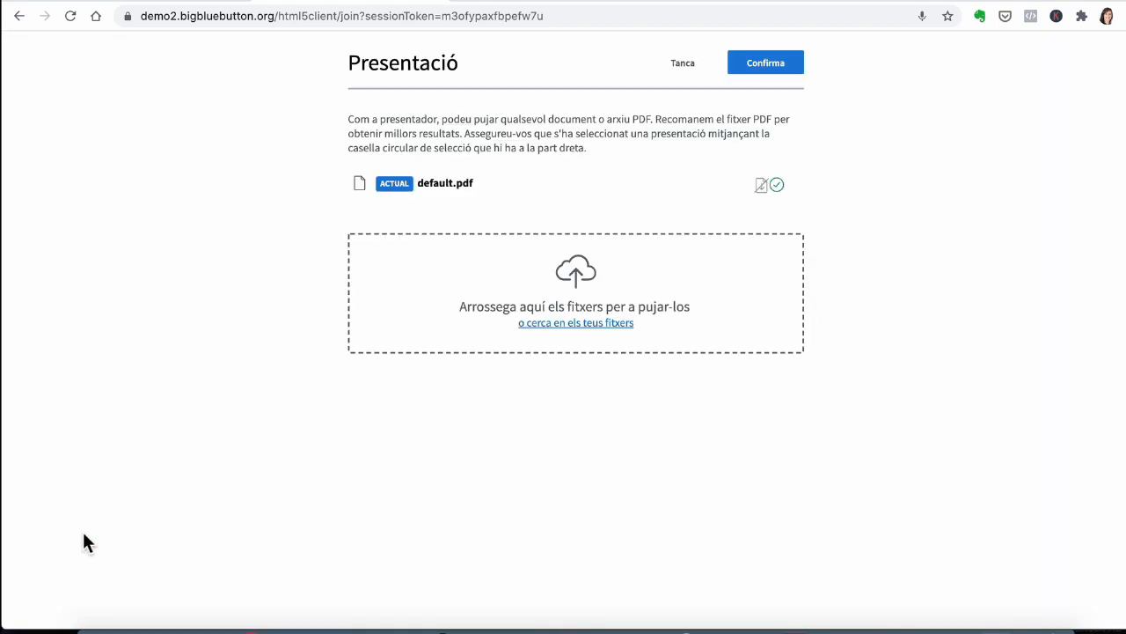
{"action": "left_click", "coordinate": [575, 279]}
{"action": "left_click", "coordinate": [497, 89]}
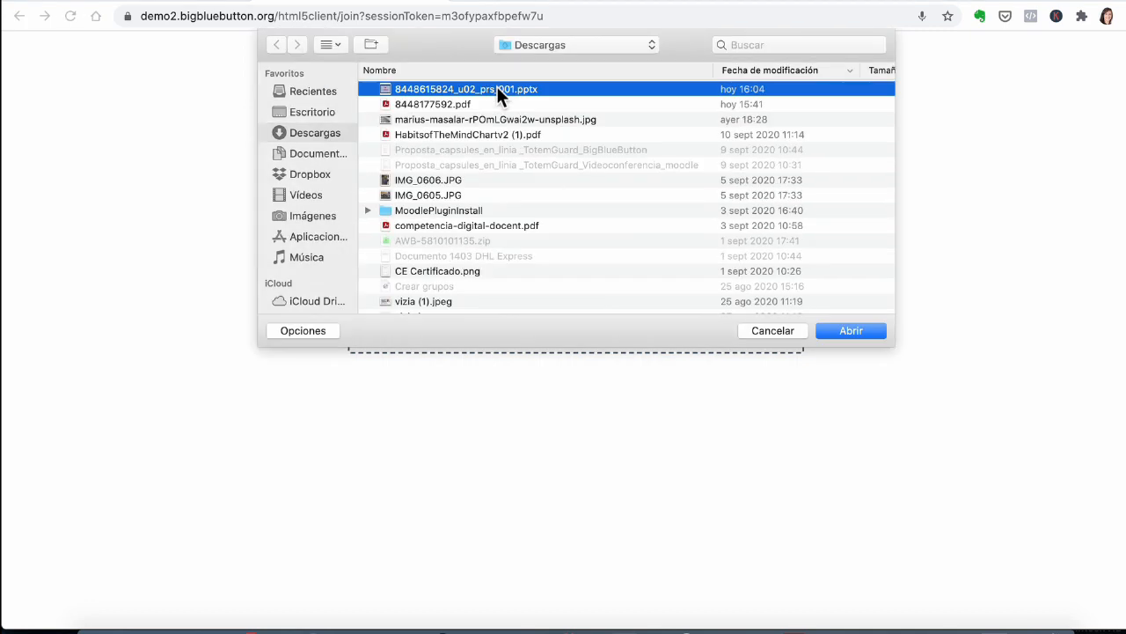
{"action": "left_click", "coordinate": [850, 331]}
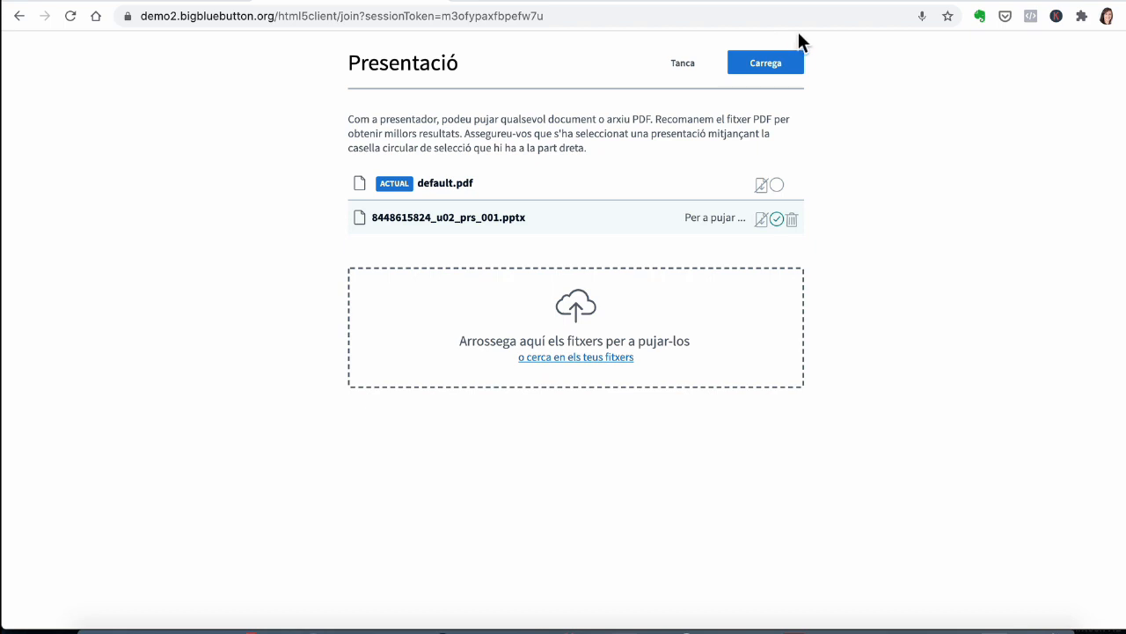
{"action": "left_click", "coordinate": [770, 64]}
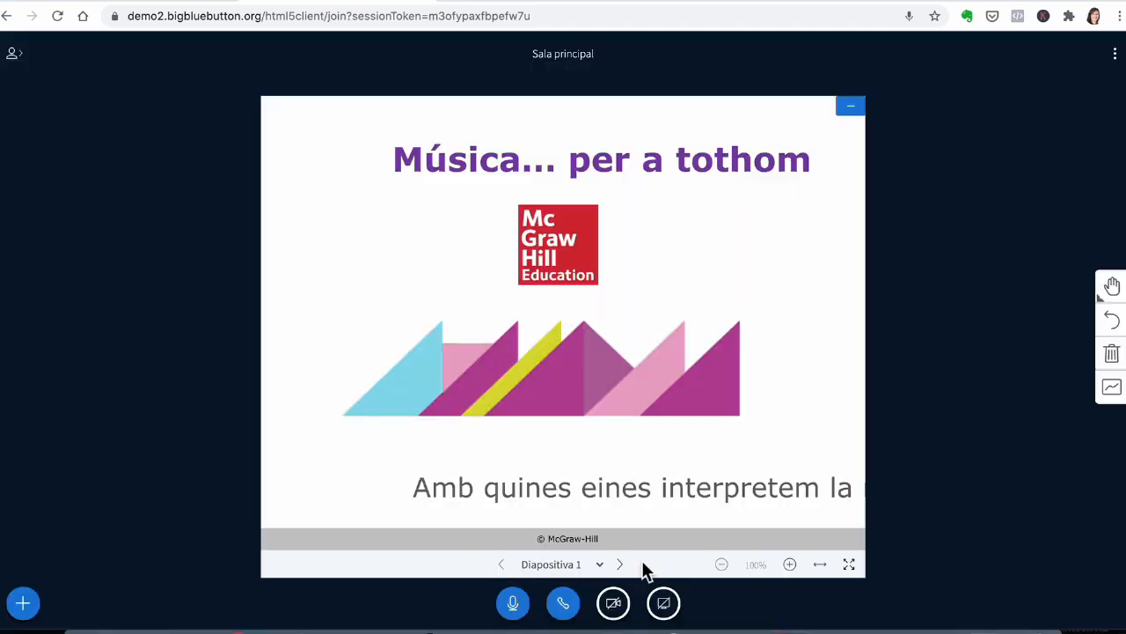
Step: Go to slide 2 and underline 'Amb la veu' with the red pencil
{"action": "left_click", "coordinate": [620, 565]}
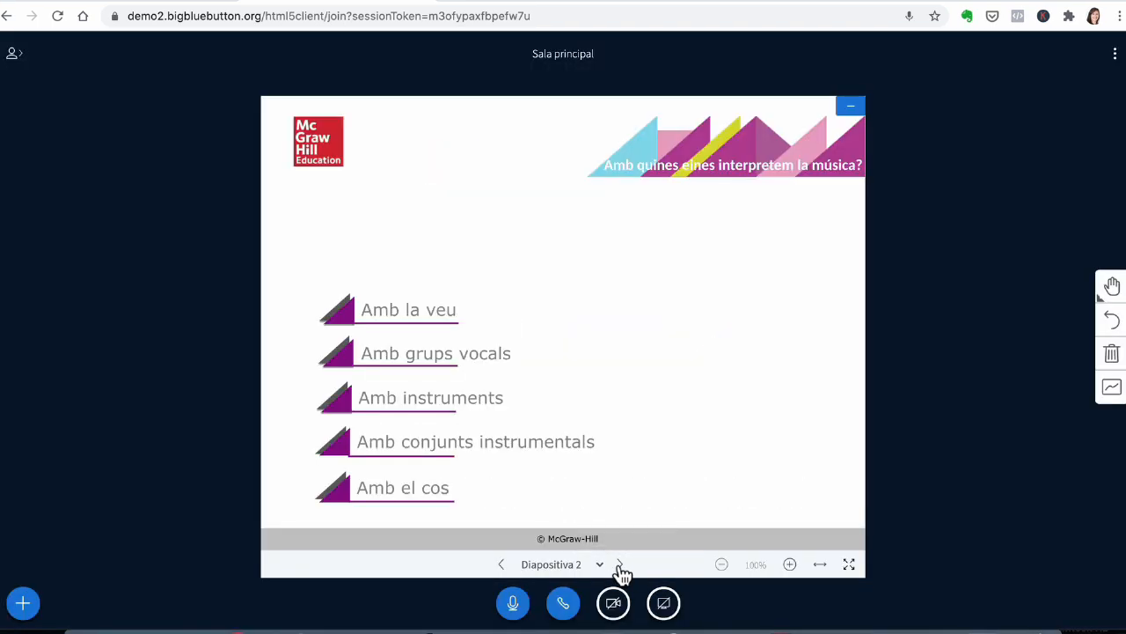
{"action": "double_click", "coordinate": [620, 565]}
{"action": "left_click", "coordinate": [567, 564]}
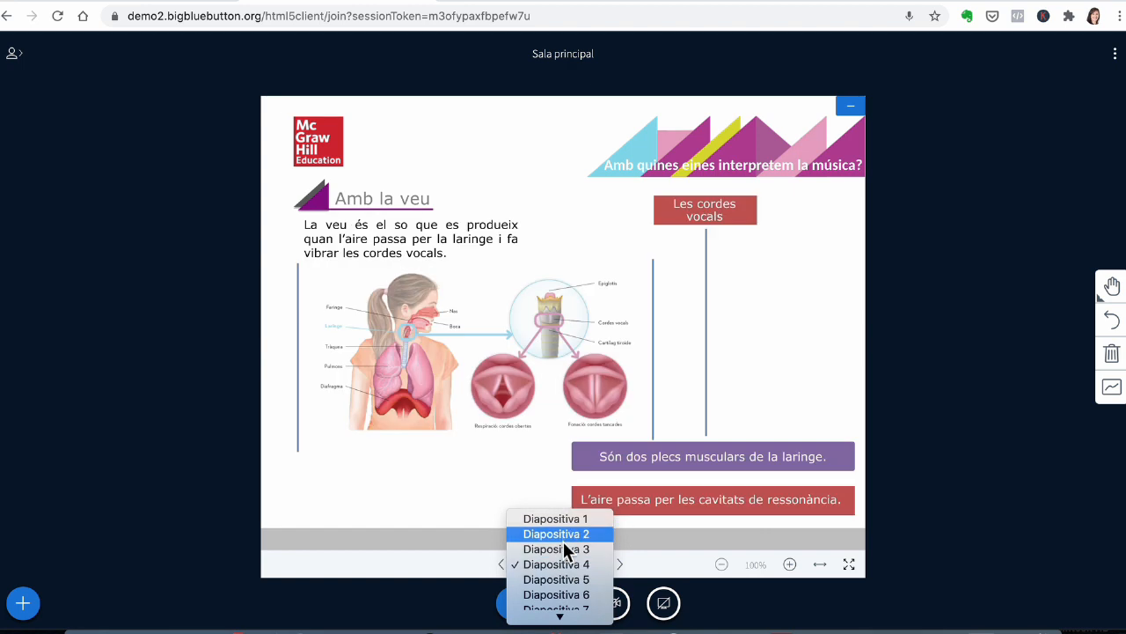
{"action": "left_click", "coordinate": [568, 534]}
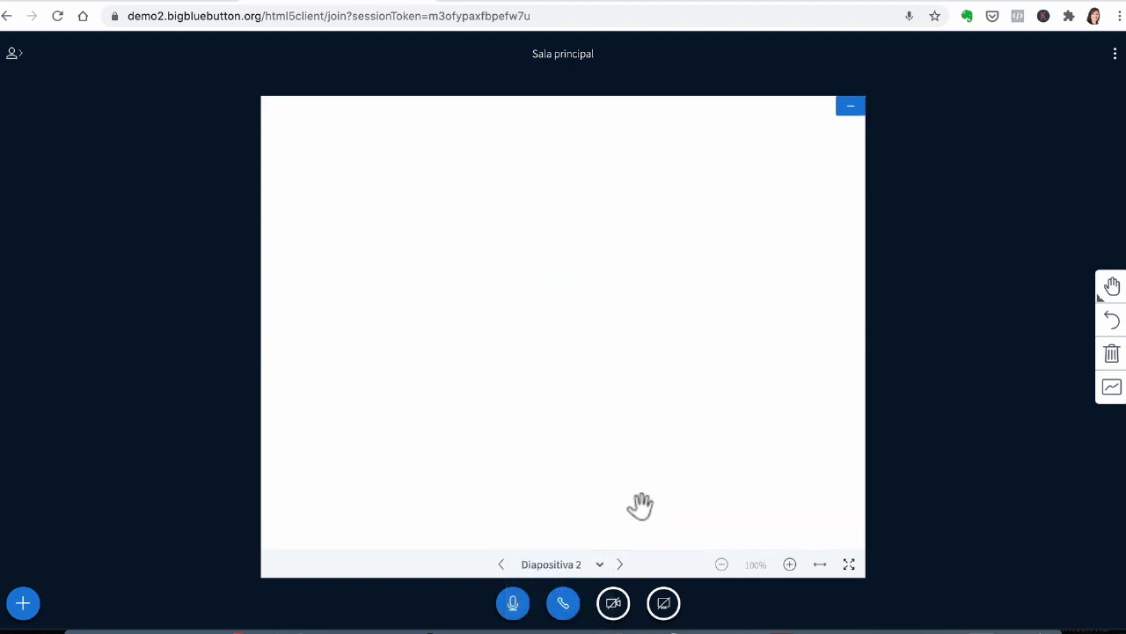
{"action": "left_click", "coordinate": [1112, 286]}
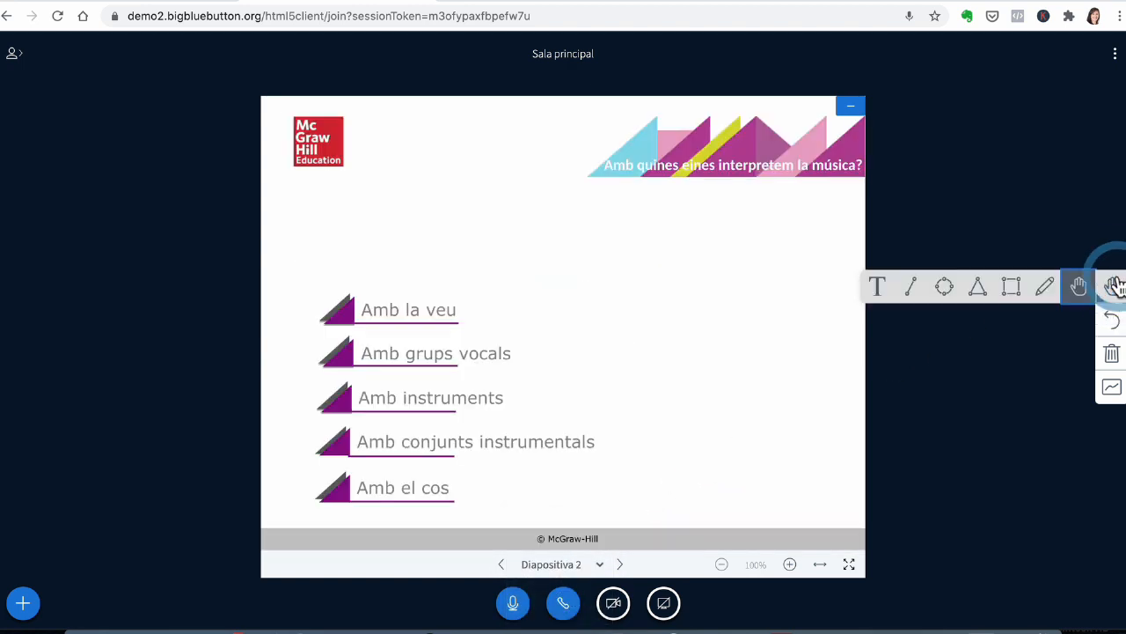
{"action": "left_click", "coordinate": [1045, 287]}
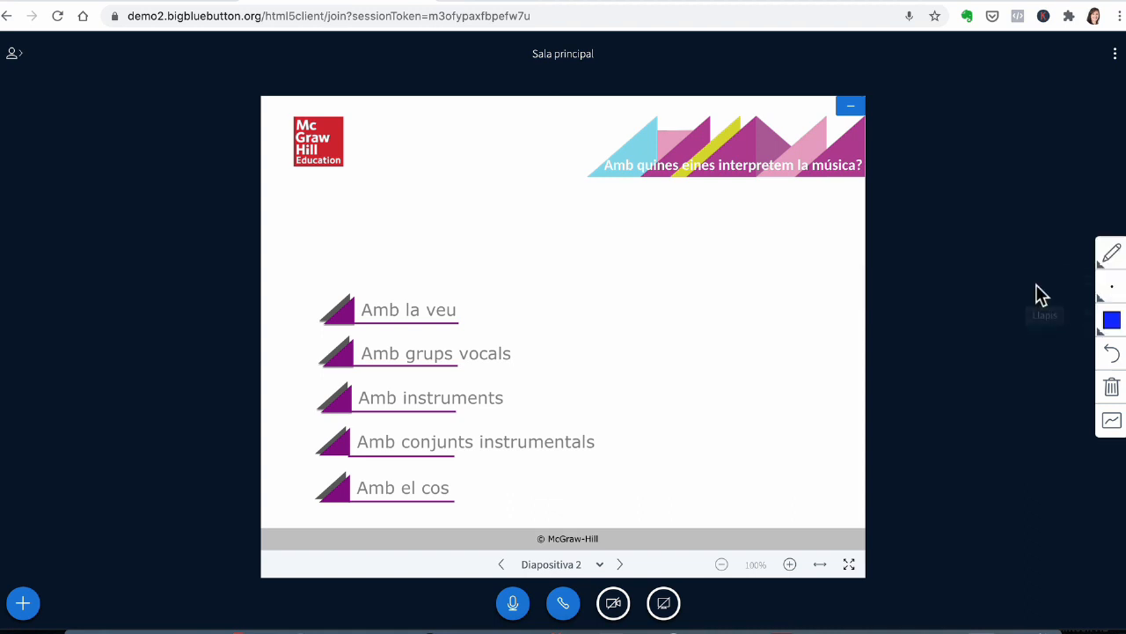
{"action": "left_click", "coordinate": [1107, 324]}
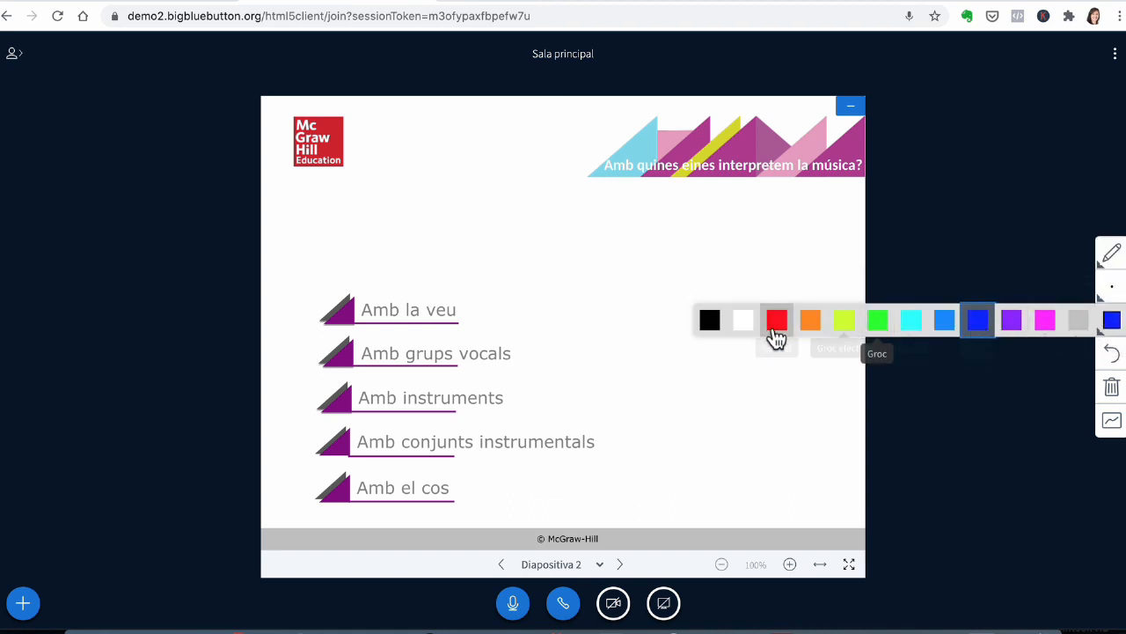
{"action": "left_click", "coordinate": [775, 322]}
{"action": "left_click_drag", "start_coordinate": [367, 332], "coordinate": [479, 328]}
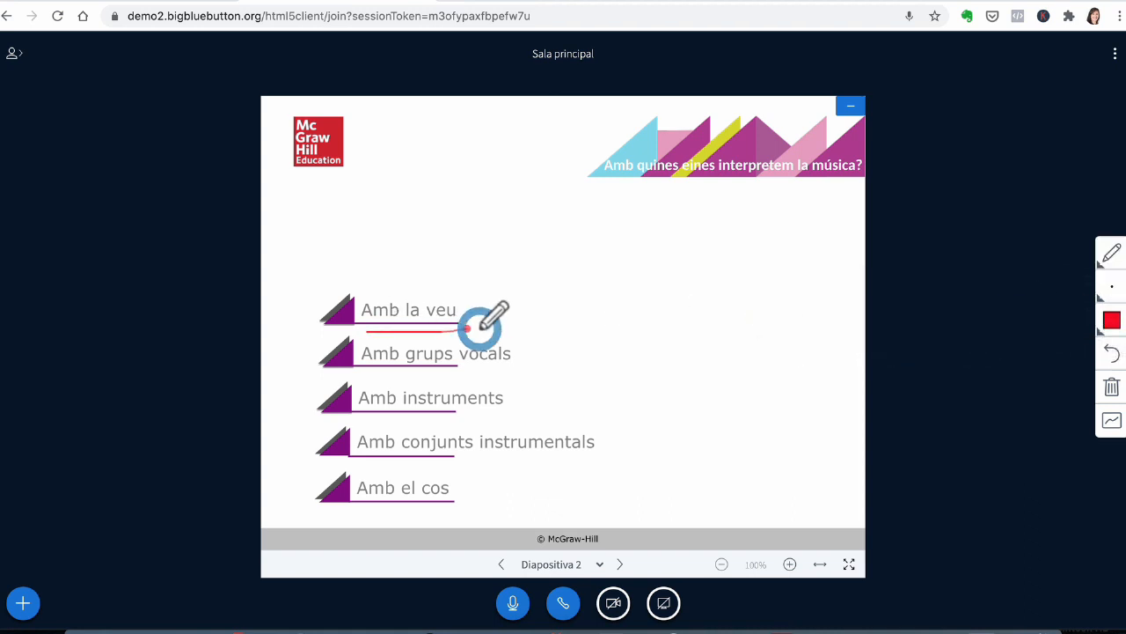
Step: Draw a rectangle around 'Amb instruments' with the rectangle tool
{"action": "left_click", "coordinate": [1109, 256]}
{"action": "left_click", "coordinate": [1006, 254]}
{"action": "left_click_drag", "start_coordinate": [350, 373], "coordinate": [538, 415]}
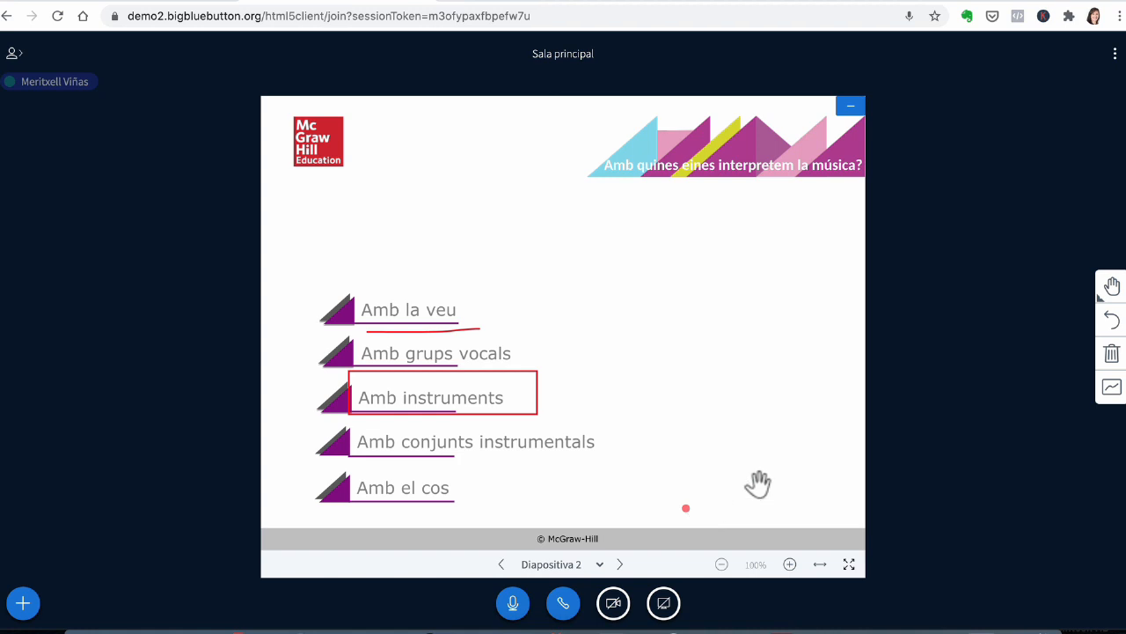
Step: Zoom slide 2 to 150% and pan around it, then return to slide 1
{"action": "left_click", "coordinate": [789, 565]}
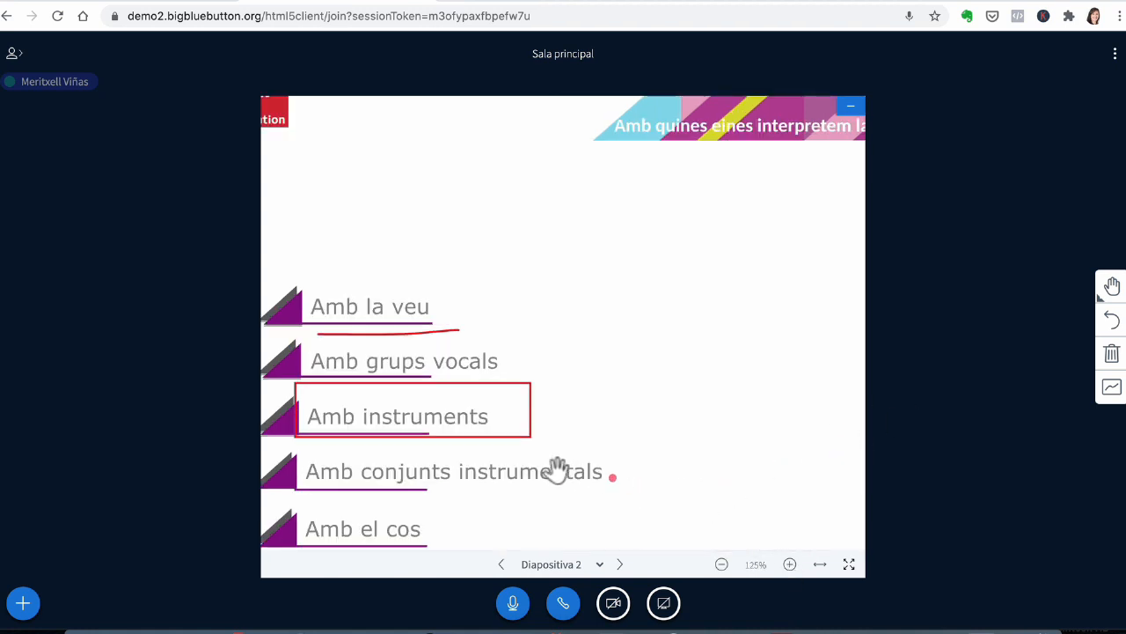
{"action": "left_click", "coordinate": [787, 567]}
{"action": "left_click_drag", "start_coordinate": [531, 432], "coordinate": [681, 351]}
{"action": "left_click_drag", "start_coordinate": [538, 358], "coordinate": [529, 362]}
{"action": "key", "text": "Left"}
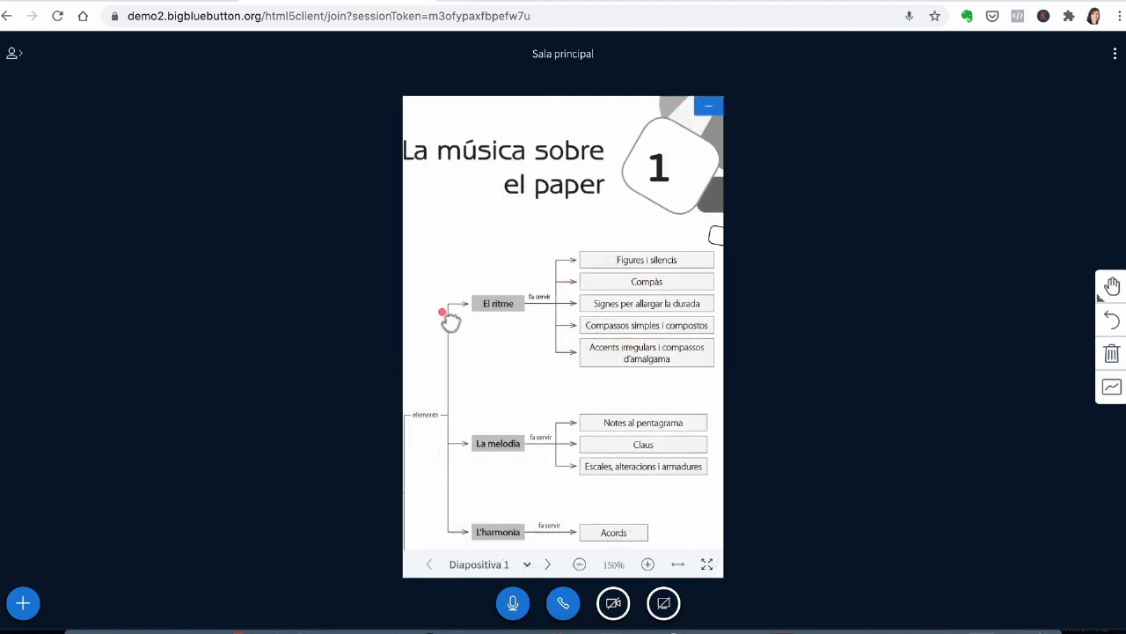
Step: Fit slide 1 to the width and pan down through its concept map
{"action": "left_click_drag", "start_coordinate": [451, 322], "coordinate": [449, 316]}
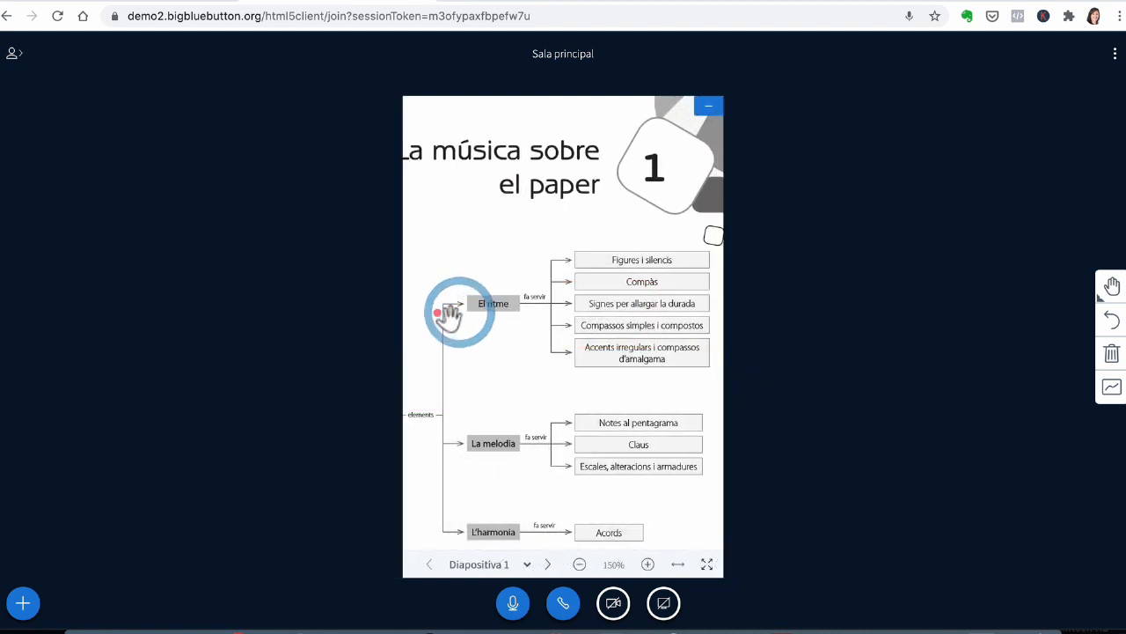
{"action": "left_click", "coordinate": [677, 564]}
{"action": "left_click_drag", "start_coordinate": [613, 316], "coordinate": [602, 460]}
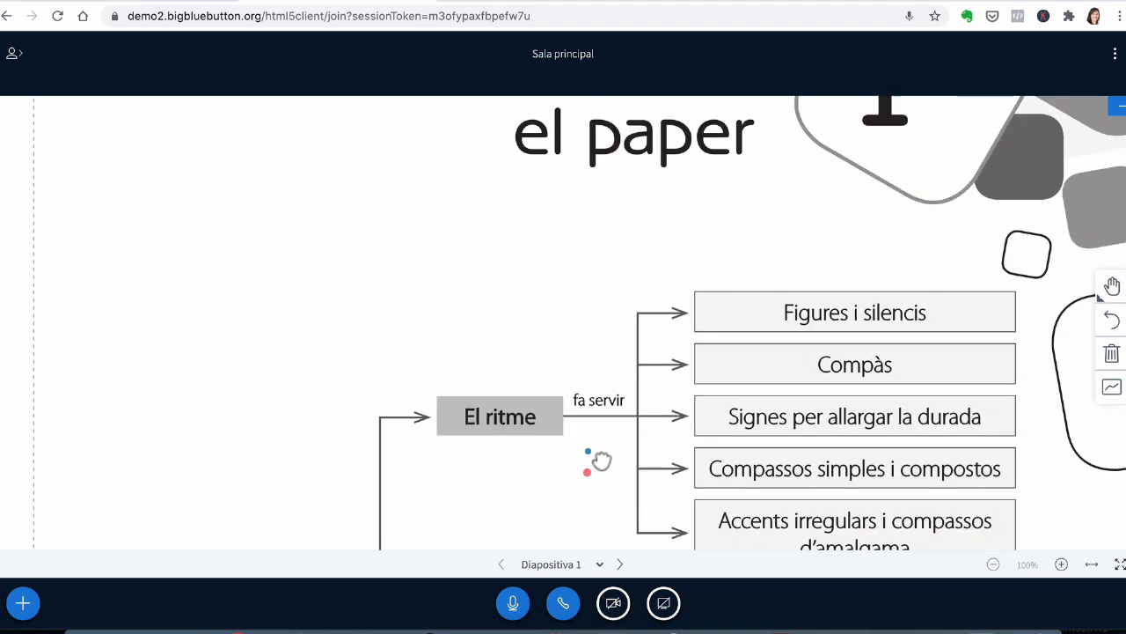
{"action": "left_click_drag", "start_coordinate": [609, 382], "coordinate": [610, 120]}
{"action": "left_click", "coordinate": [595, 254]}
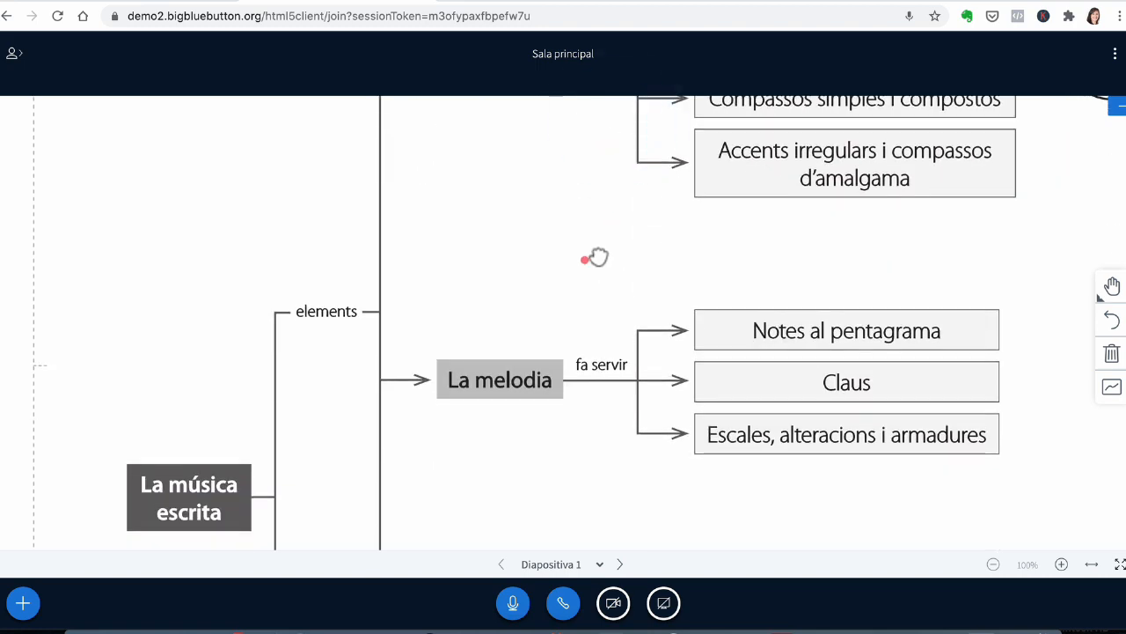
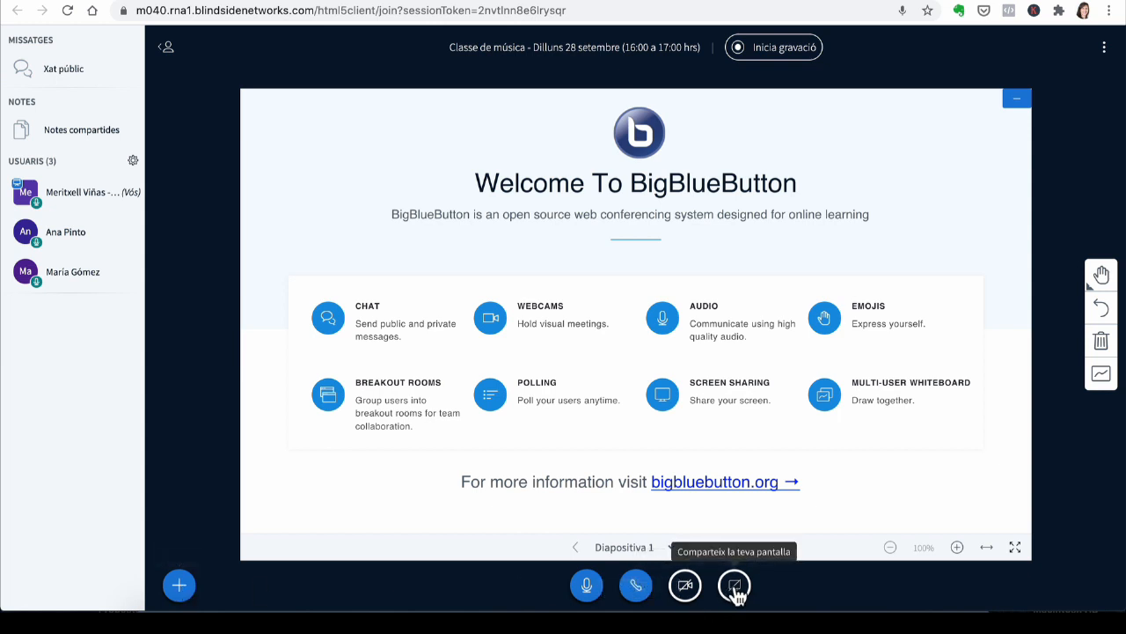
{"action": "left_click", "coordinate": [180, 587]}
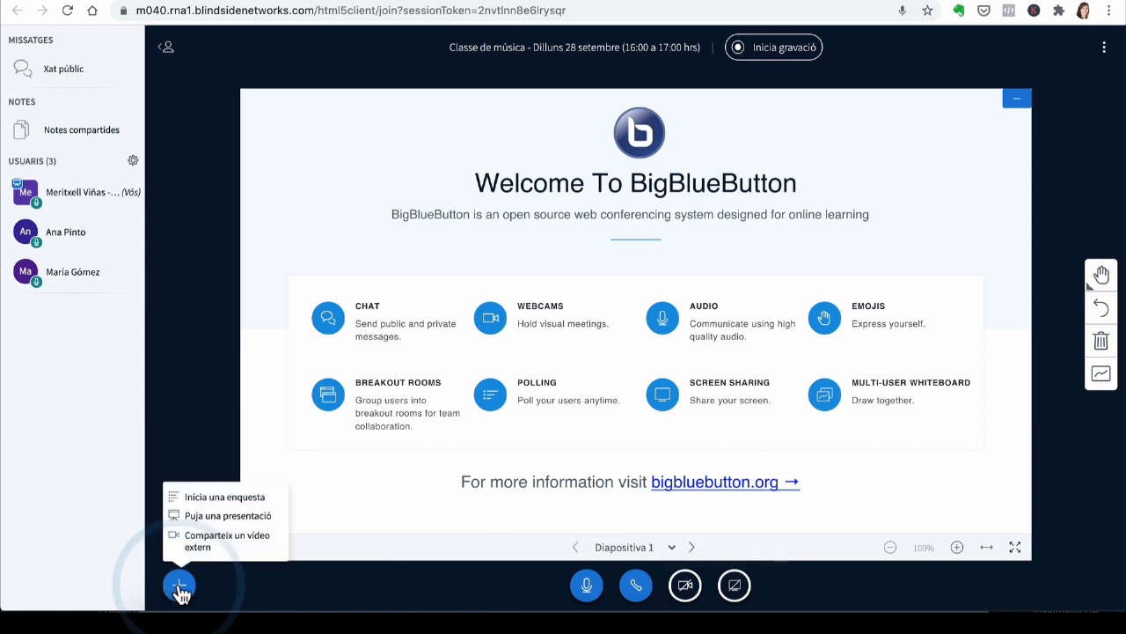
{"action": "left_click", "coordinate": [213, 545]}
{"action": "left_click", "coordinate": [445, 300]}
{"action": "type", "text": "https://youtu.be/YnDLlajMxyo"}
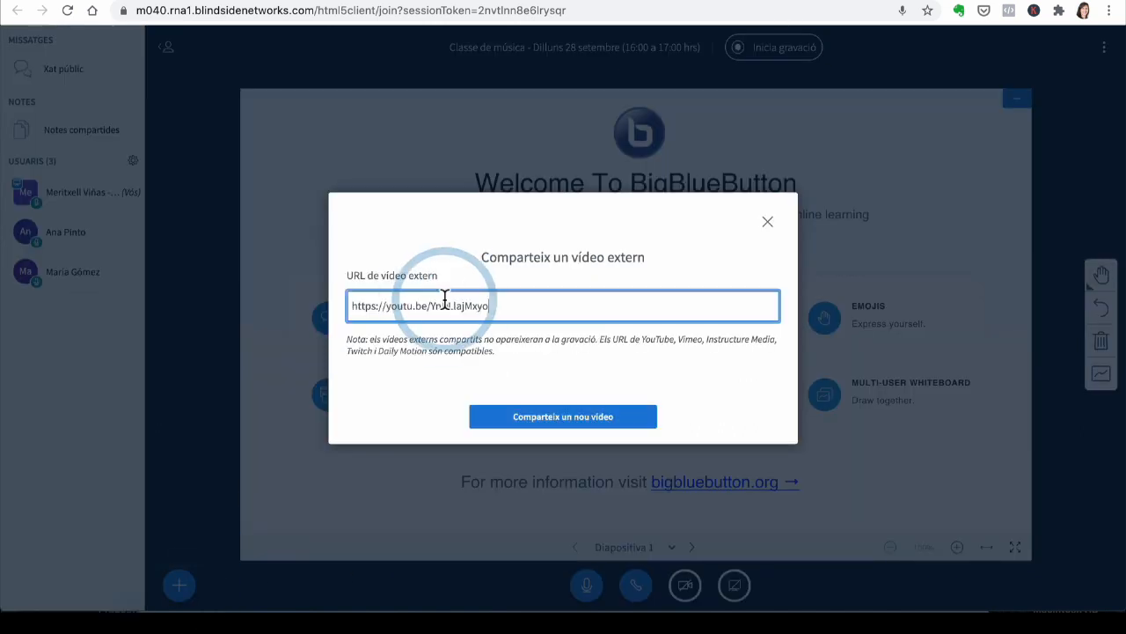
{"action": "left_click", "coordinate": [567, 425]}
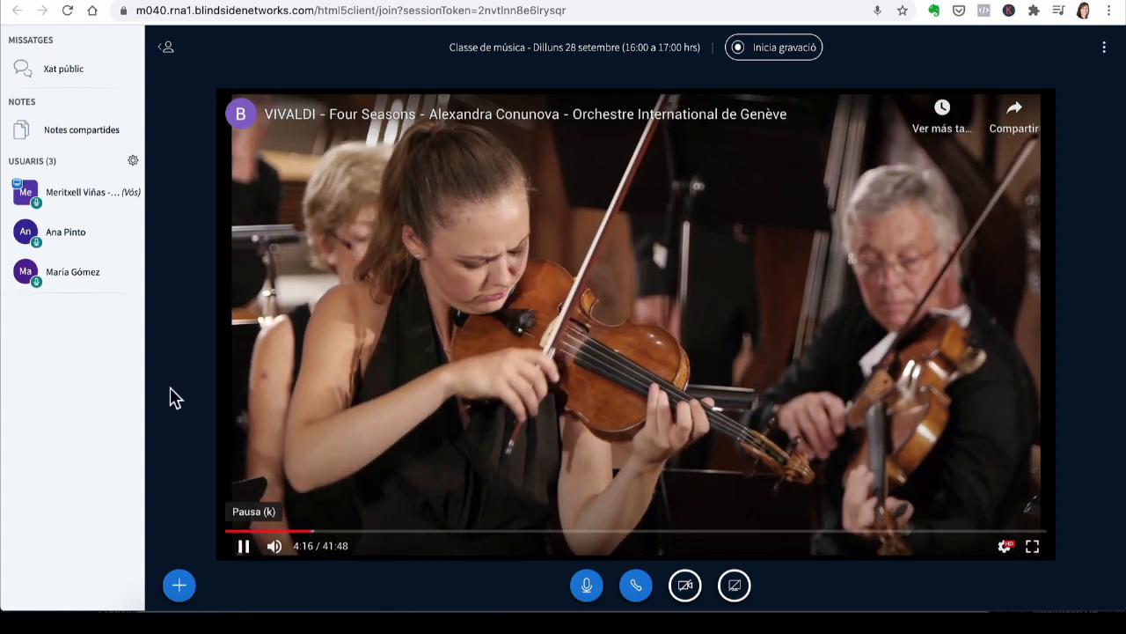
Step: Mute all users in the meeting and pause the shared external video
{"action": "left_click", "coordinate": [132, 161]}
{"action": "left_click", "coordinate": [182, 187]}
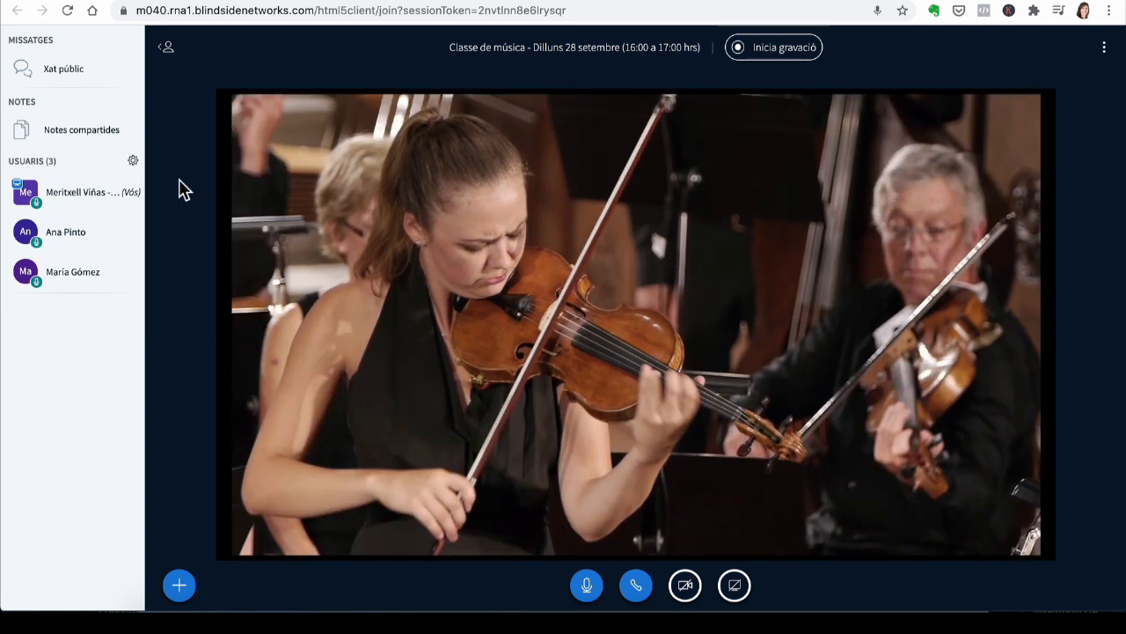
{"action": "left_click", "coordinate": [244, 546]}
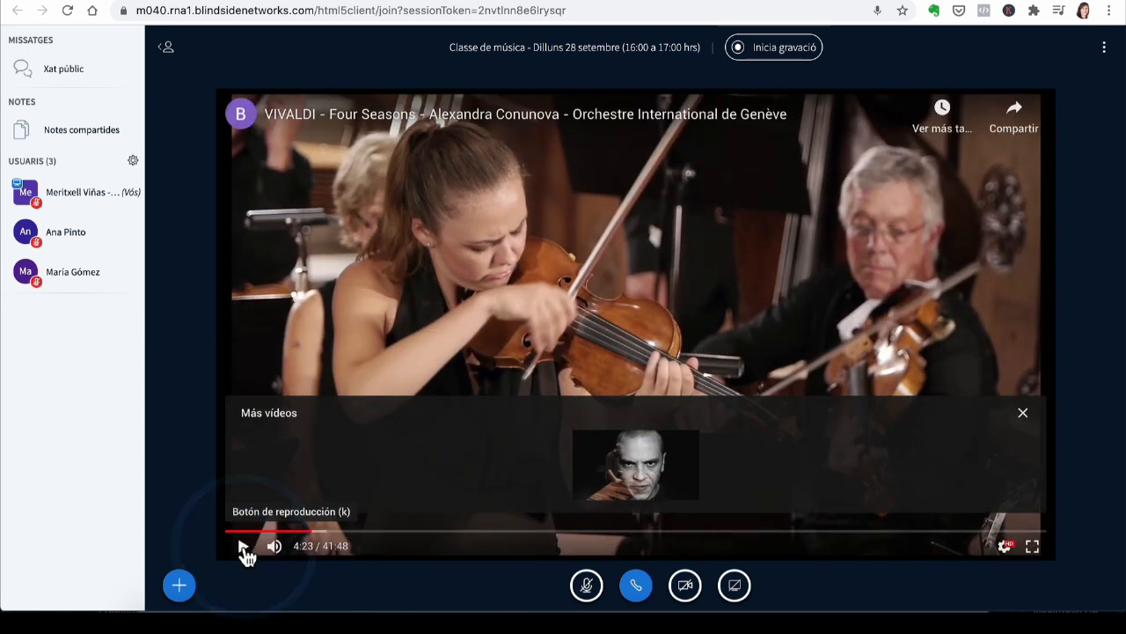
{"action": "left_click", "coordinate": [244, 547]}
{"action": "left_click", "coordinate": [244, 547]}
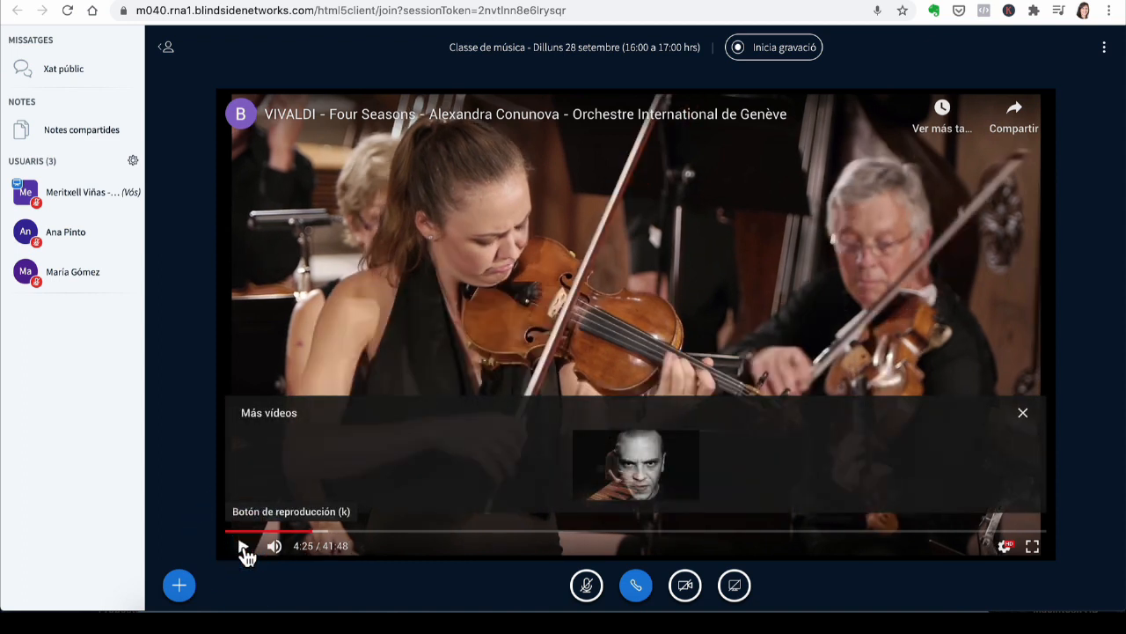
Step: Stop sharing the external video
{"action": "left_click", "coordinate": [178, 585]}
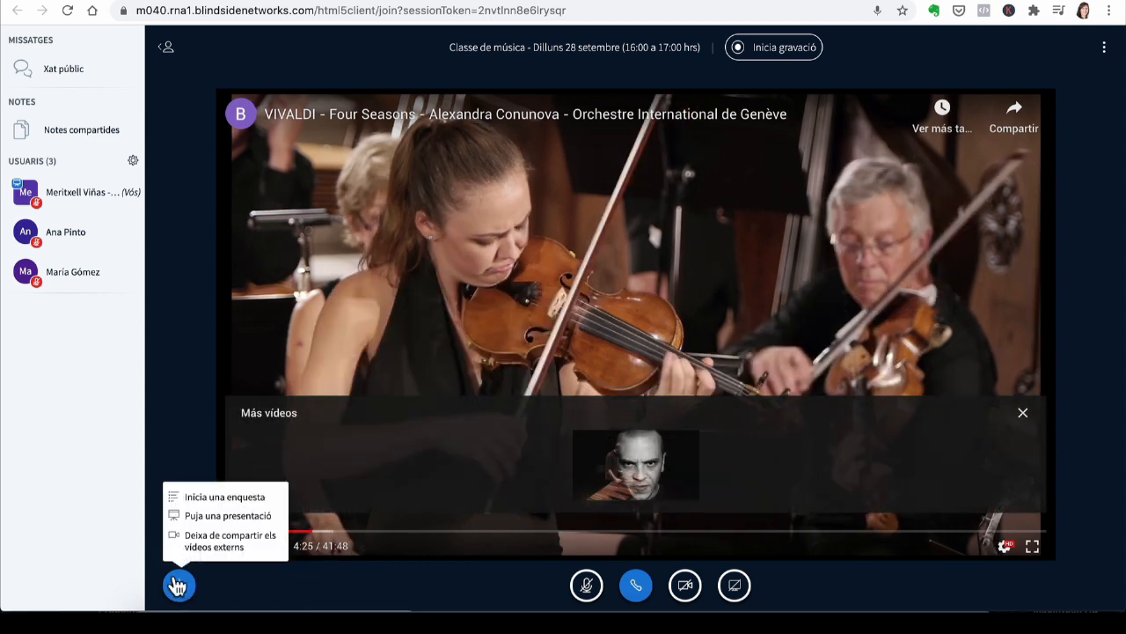
{"action": "left_click", "coordinate": [217, 547]}
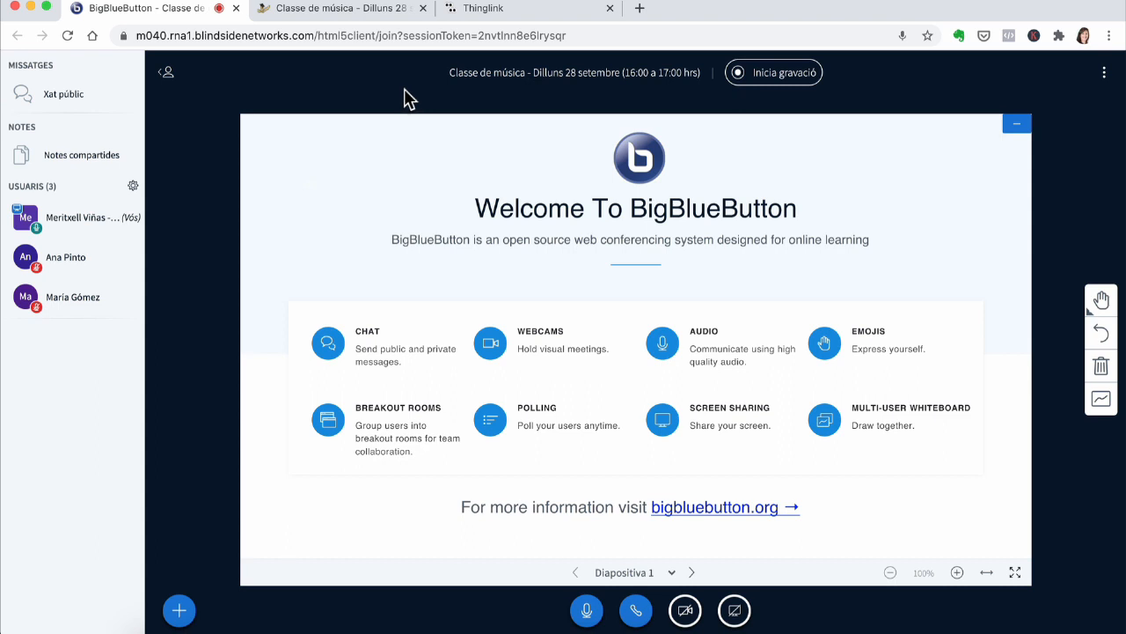
Step: Share the Thinglink browser tab as a screen share with the class
{"action": "left_click", "coordinate": [483, 10]}
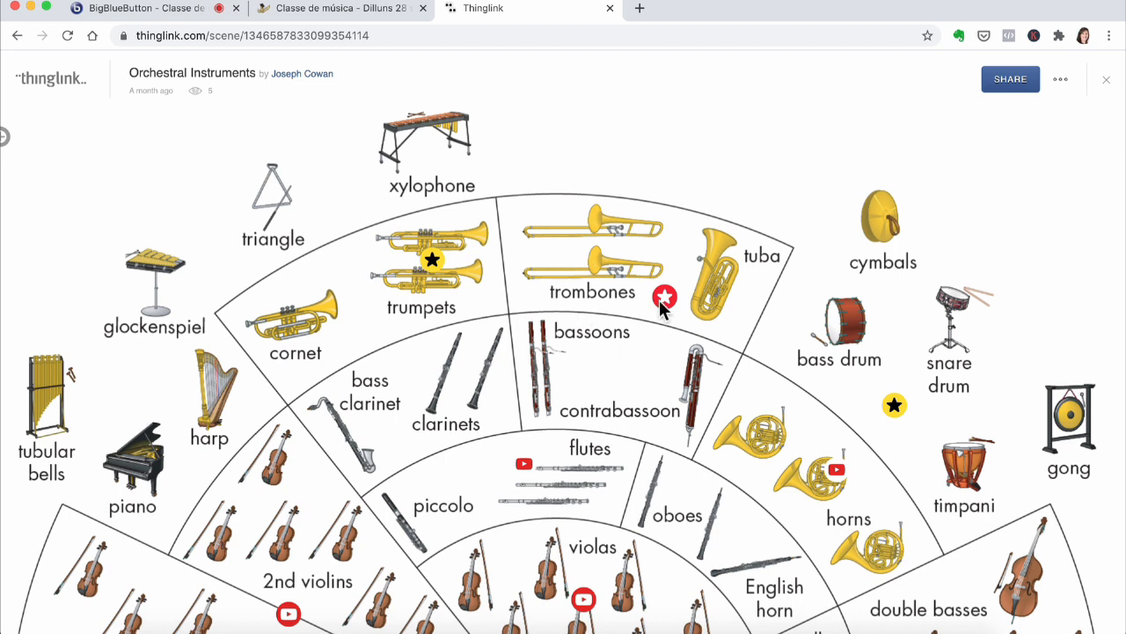
{"action": "left_click", "coordinate": [162, 11]}
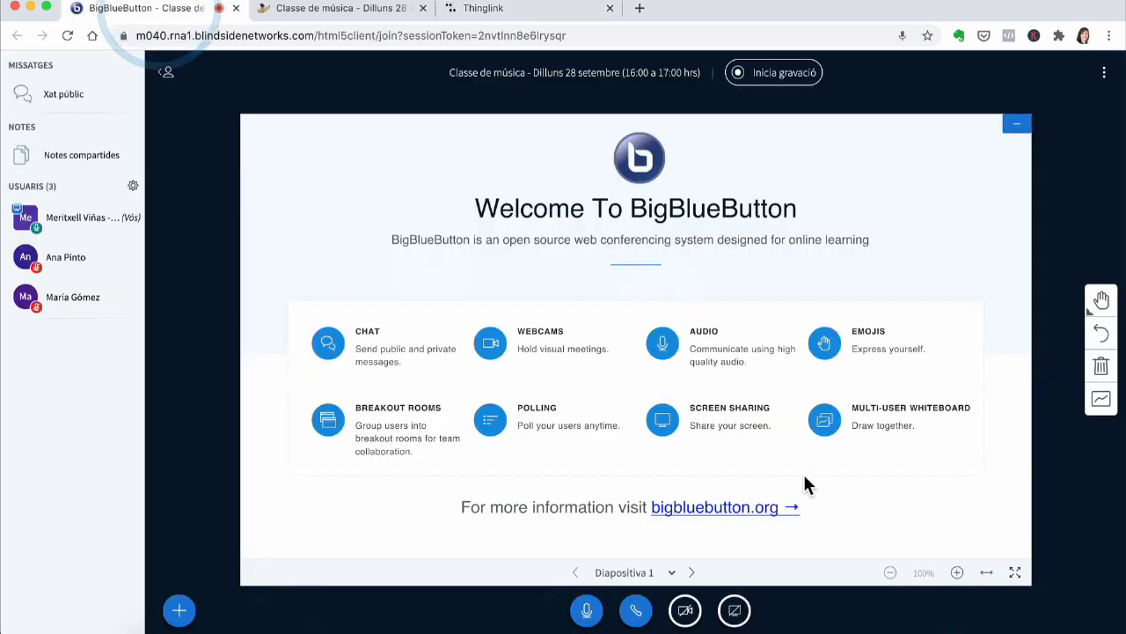
{"action": "left_click", "coordinate": [735, 611]}
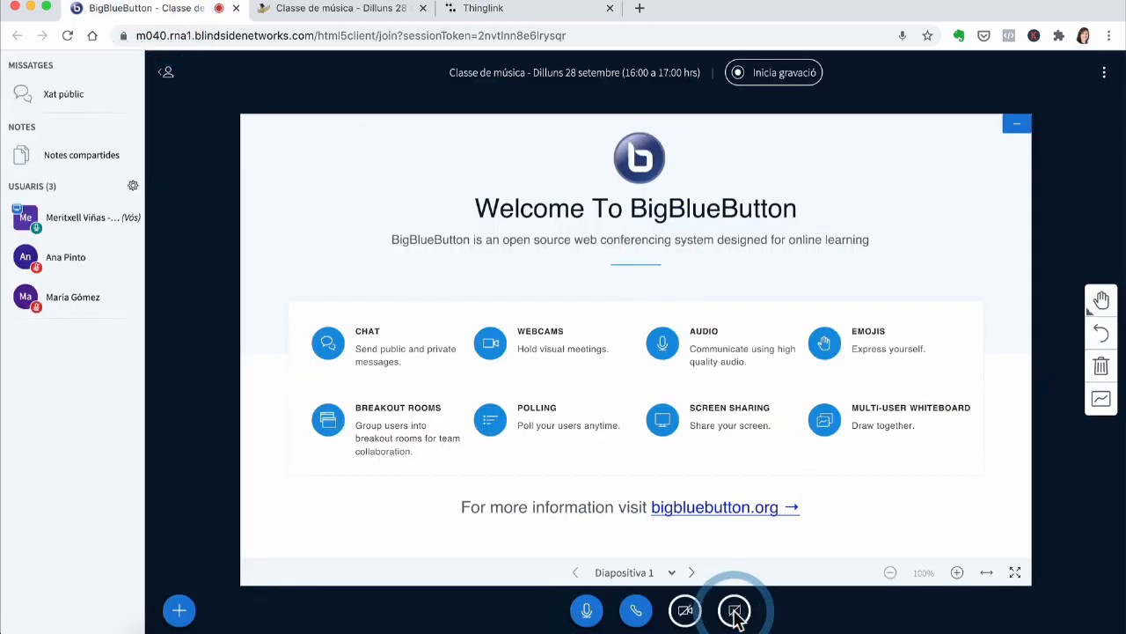
{"action": "left_click", "coordinate": [734, 610]}
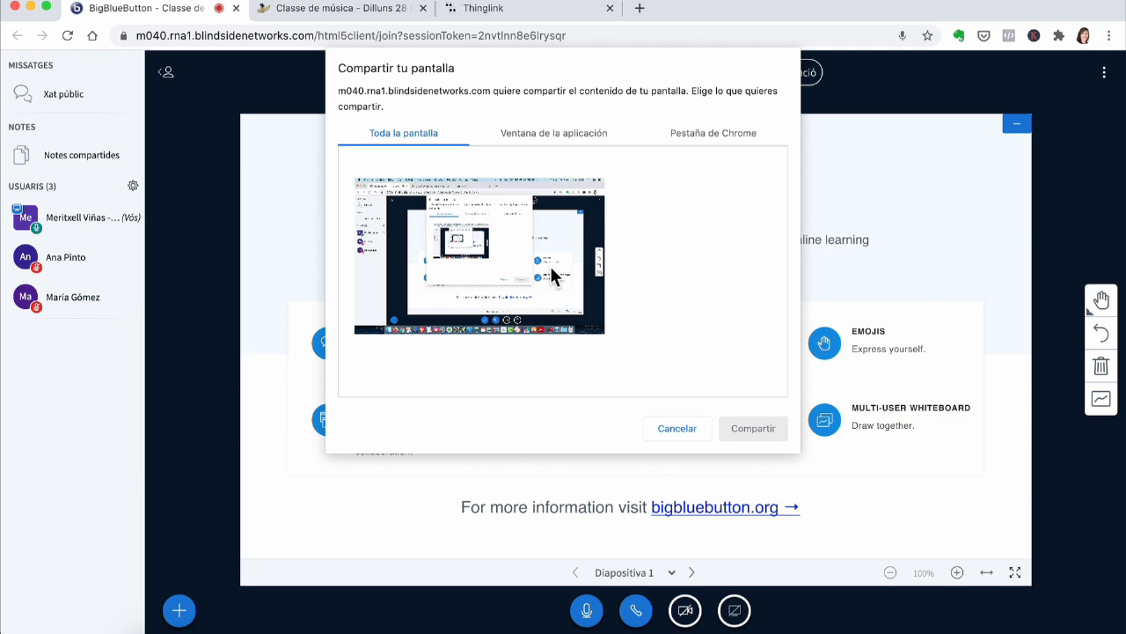
{"action": "left_click", "coordinate": [568, 136]}
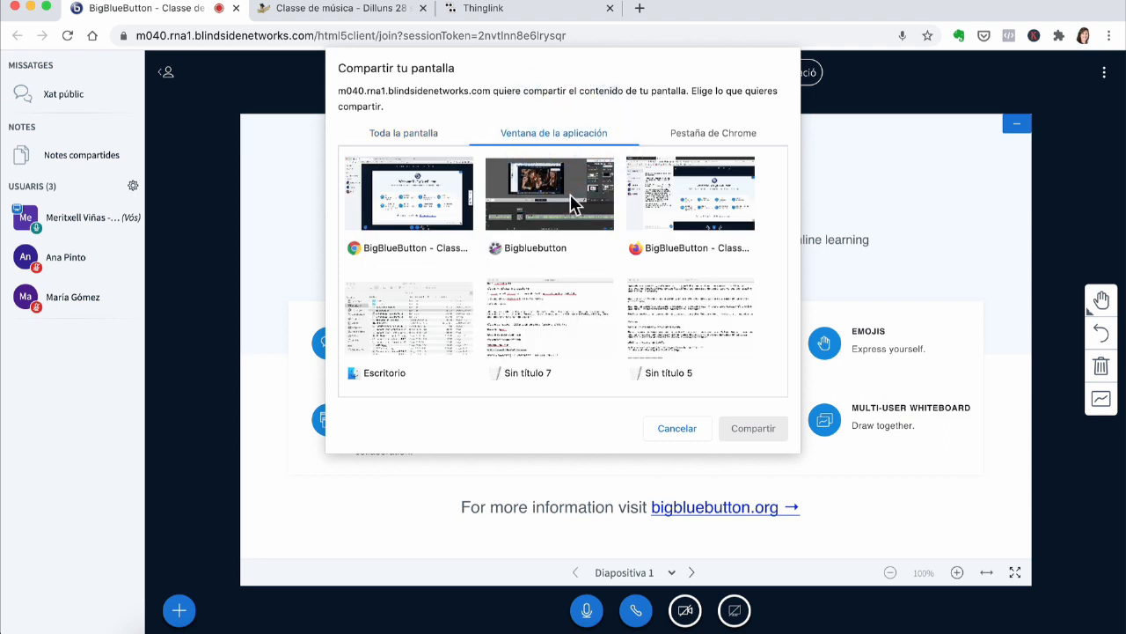
{"action": "left_click", "coordinate": [694, 136]}
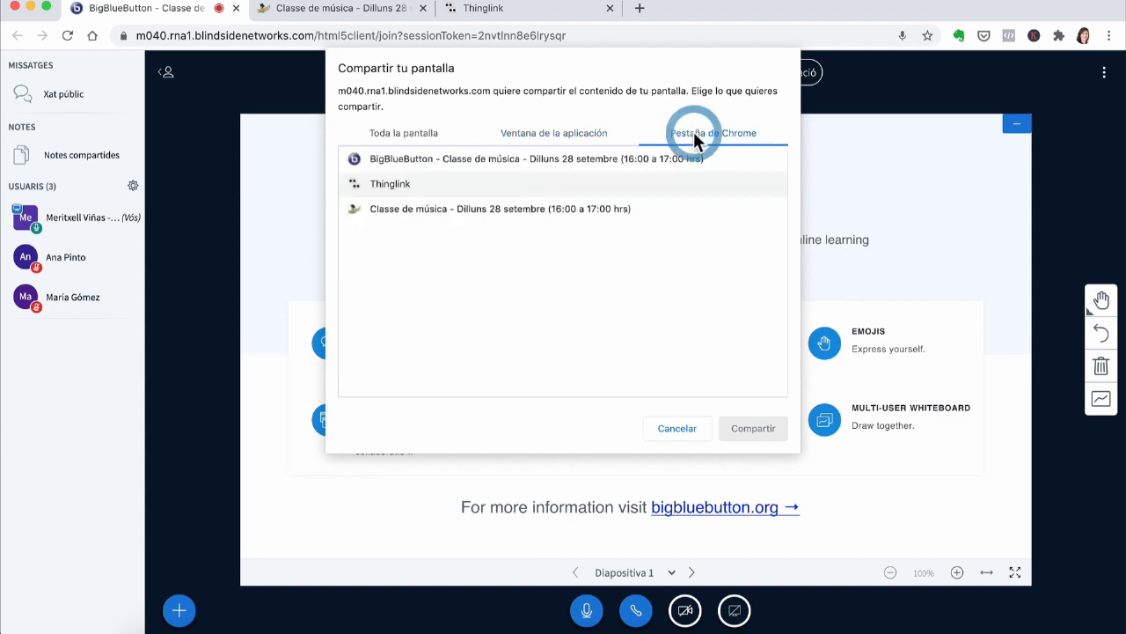
{"action": "left_click", "coordinate": [420, 184]}
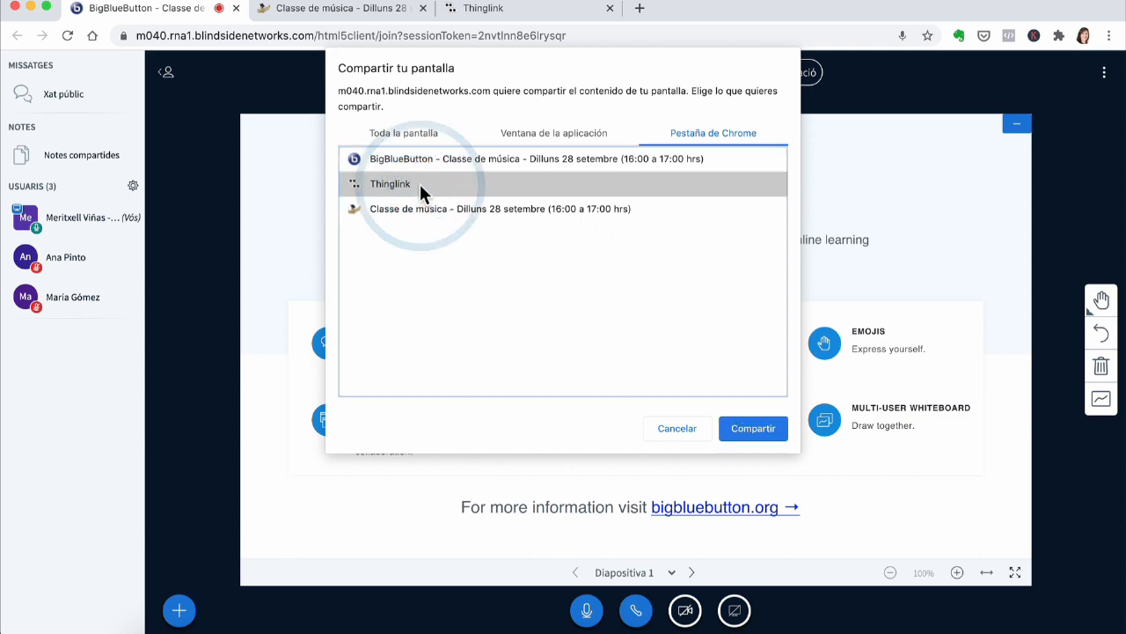
{"action": "left_click", "coordinate": [752, 428]}
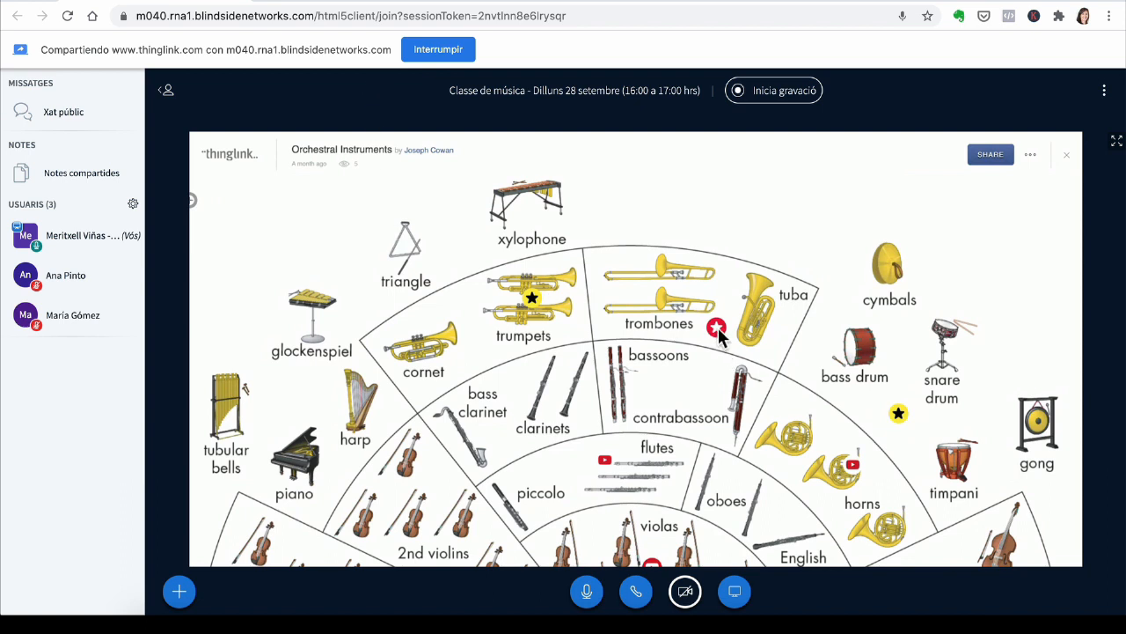
Step: Stop the screen share and check the meeting from the student's browser window
{"action": "left_click", "coordinate": [735, 593]}
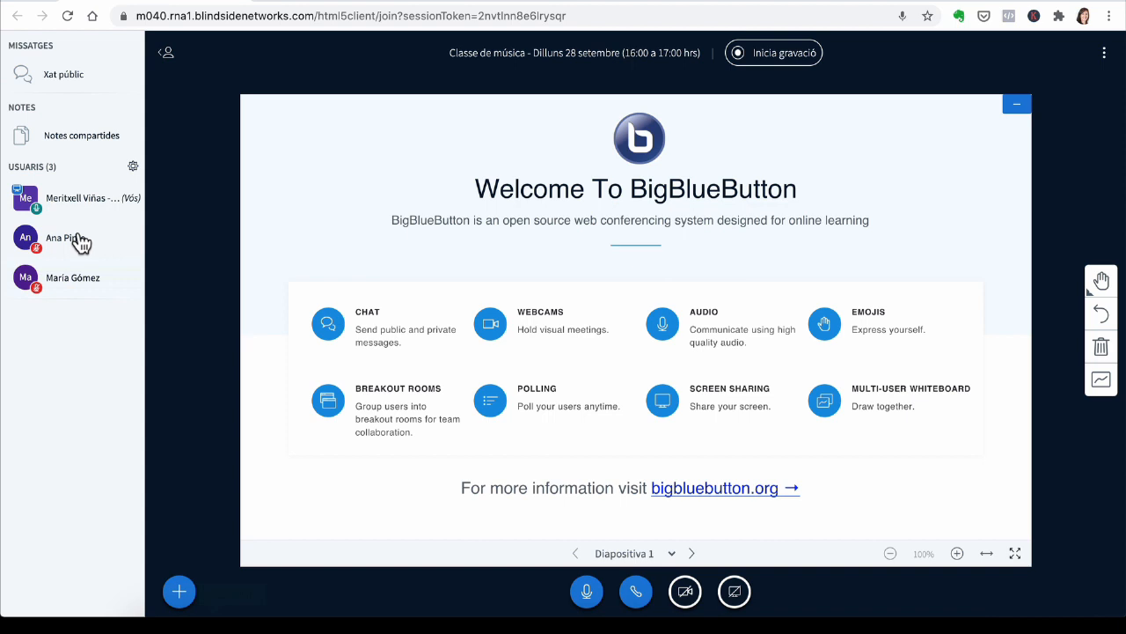
{"action": "left_click", "coordinate": [79, 242]}
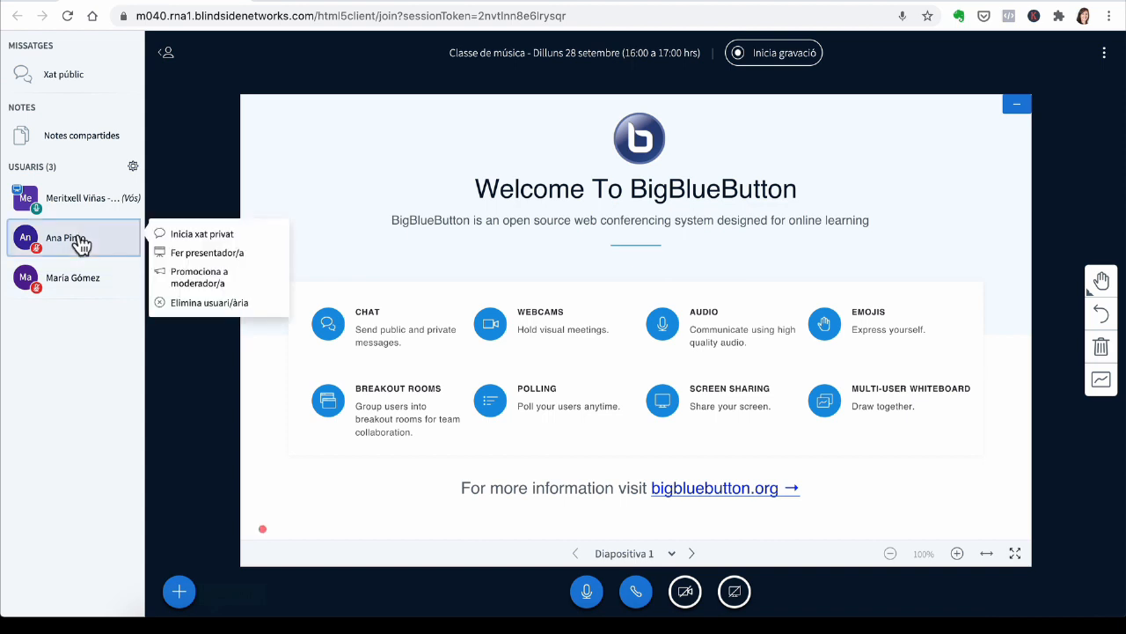
{"action": "left_click", "coordinate": [754, 536]}
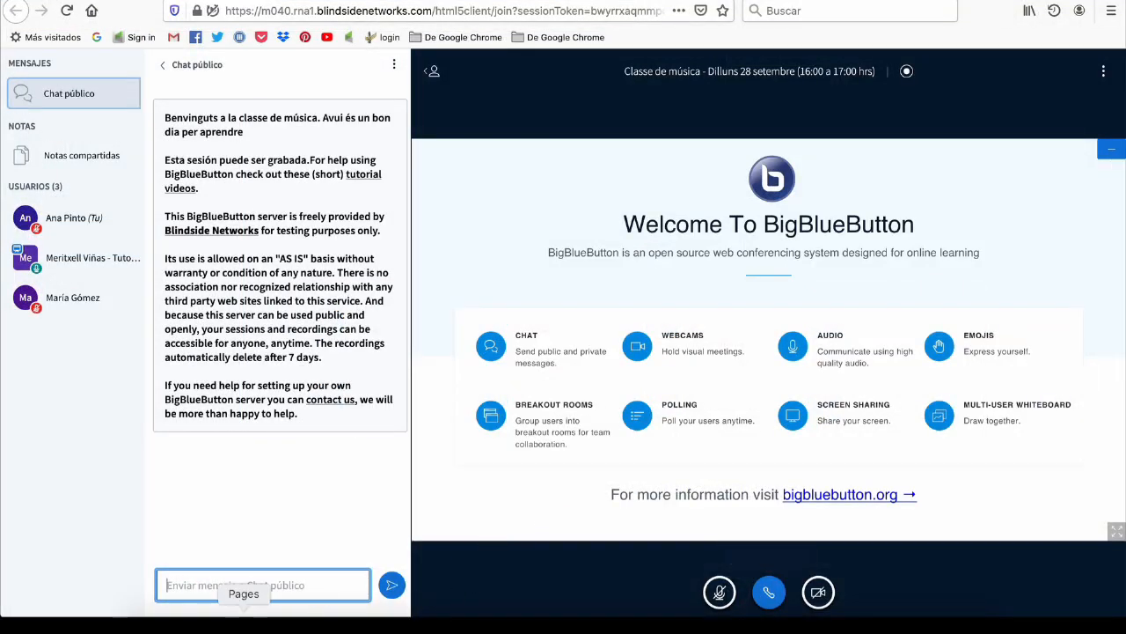
{"action": "left_click", "coordinate": [214, 625]}
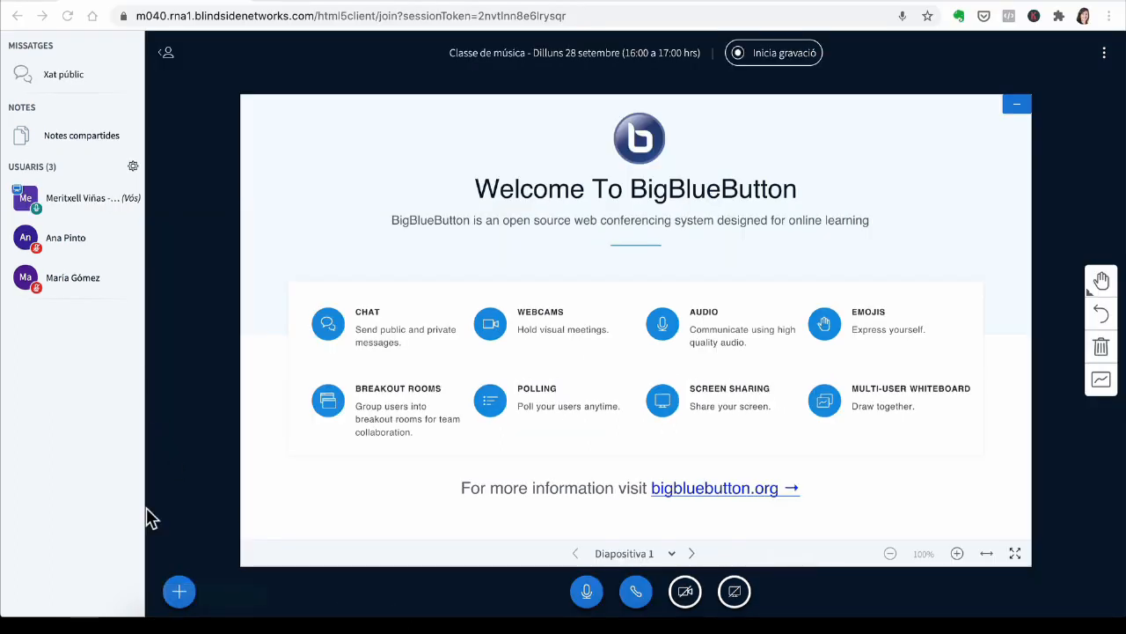
Step: Make the second user in the list the presenter
{"action": "left_click", "coordinate": [86, 241]}
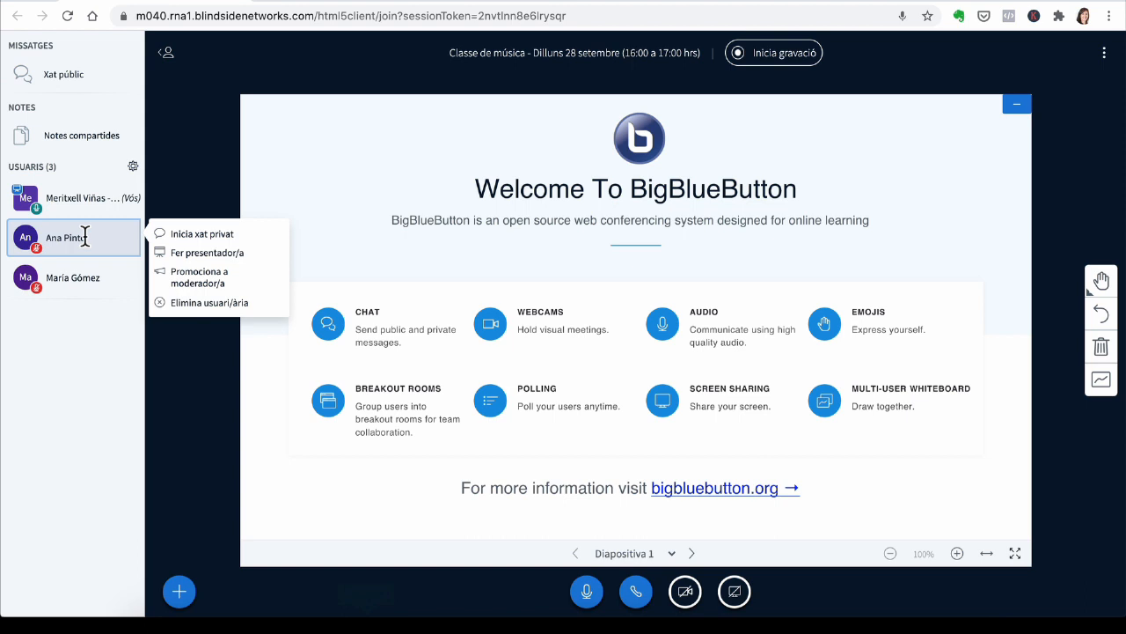
{"action": "left_click", "coordinate": [176, 255]}
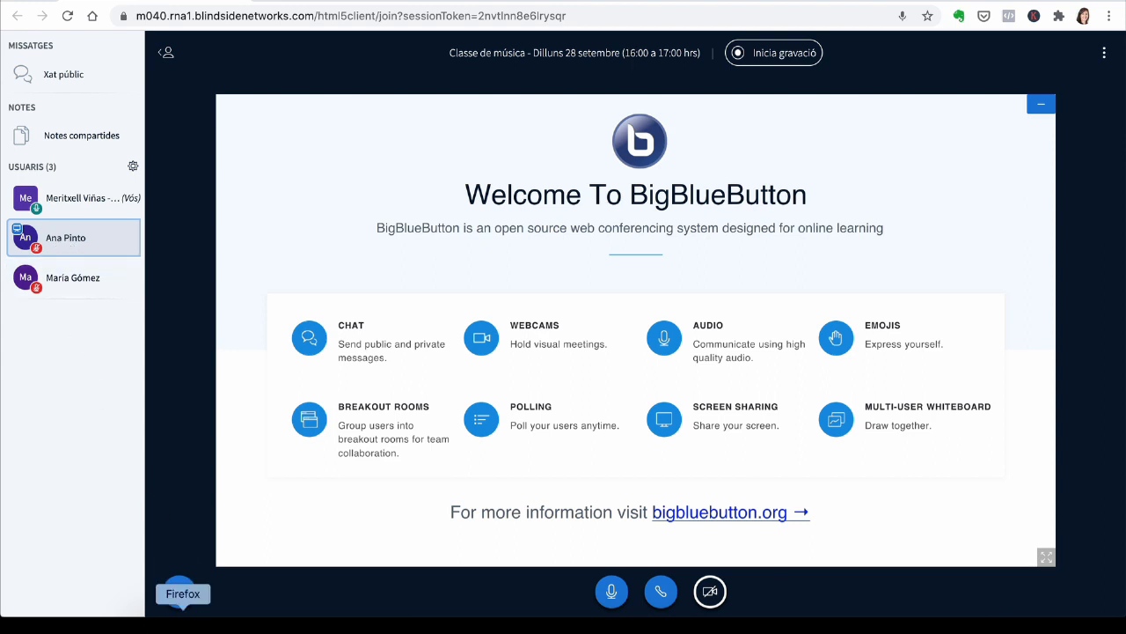
Step: Switch to the student's Firefox window, open the presentation upload option and hide the user list
{"action": "left_click", "coordinate": [179, 587]}
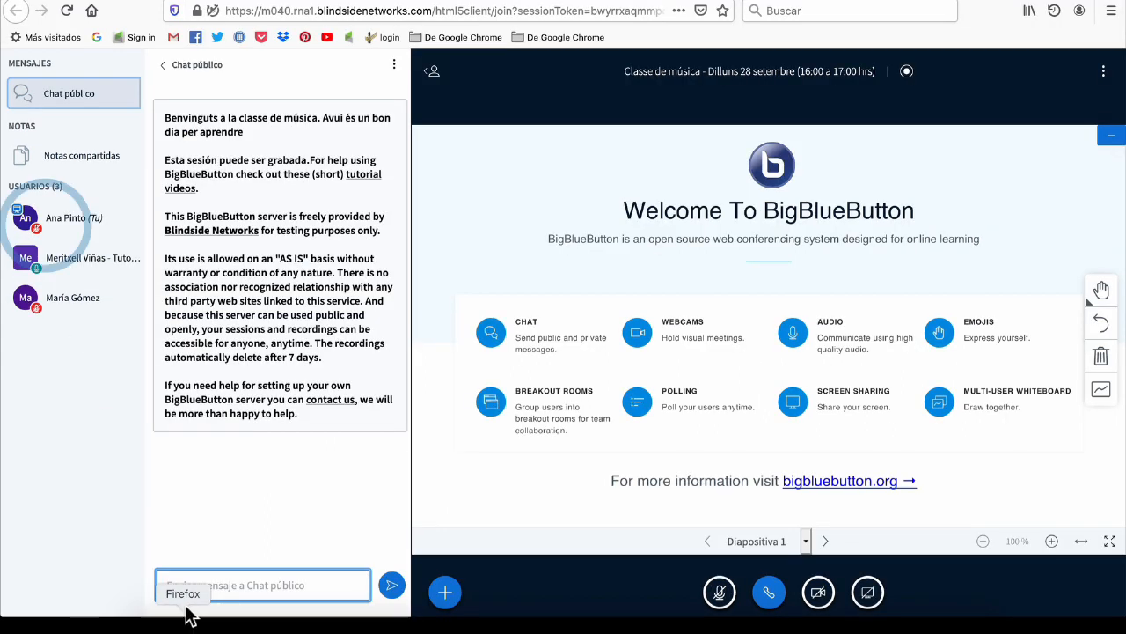
{"action": "left_click", "coordinate": [442, 602]}
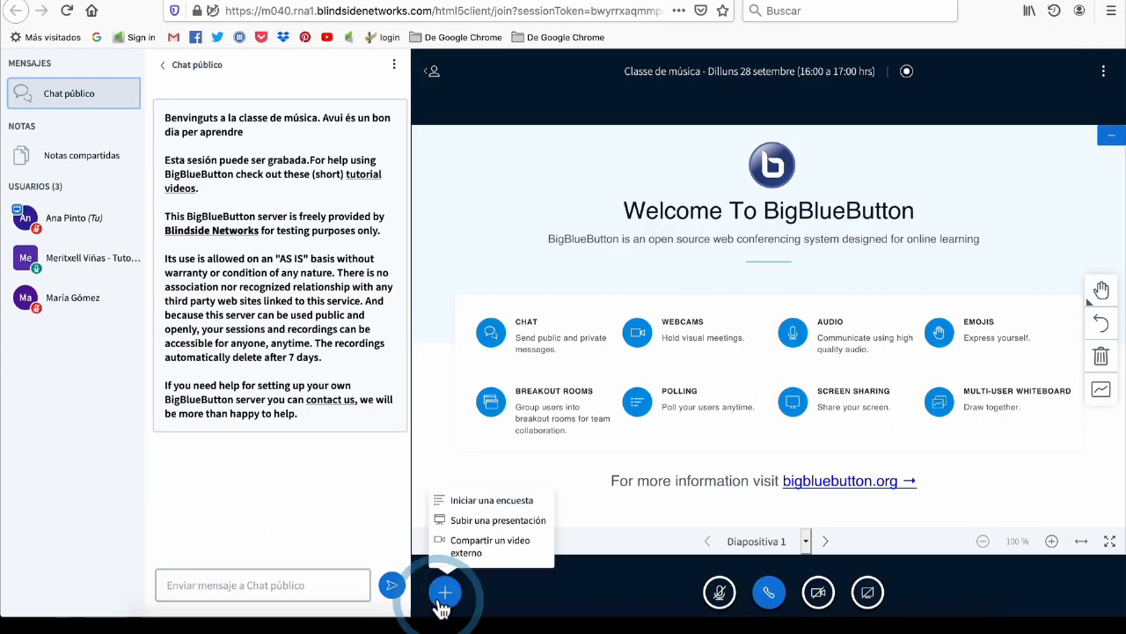
{"action": "left_click", "coordinate": [456, 519]}
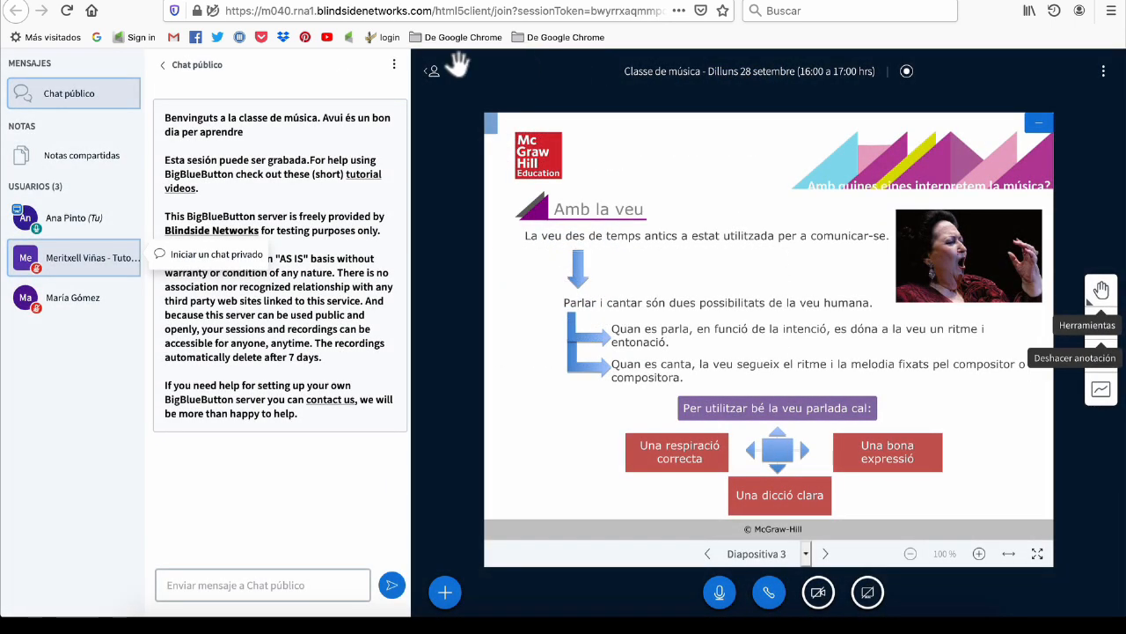
{"action": "left_click", "coordinate": [432, 71]}
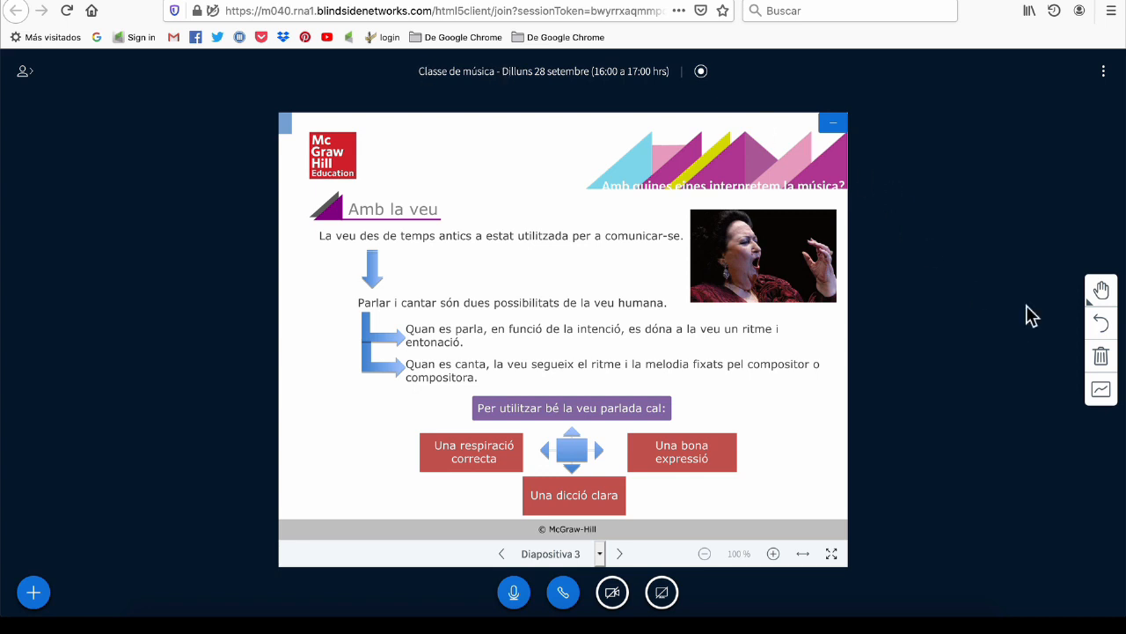
{"action": "left_click", "coordinate": [1103, 296]}
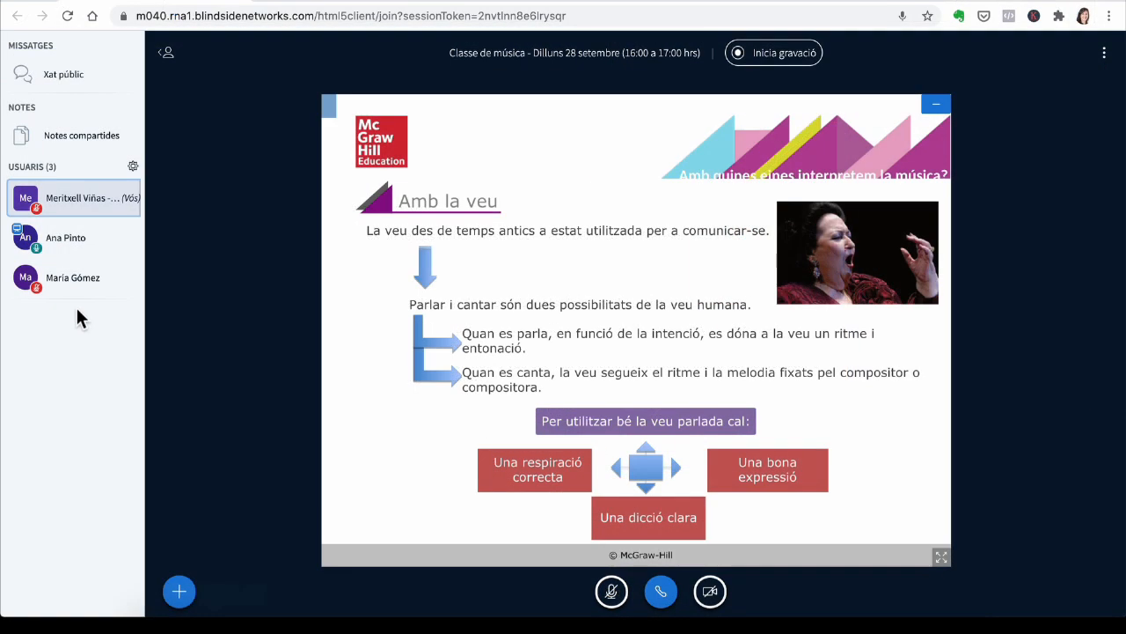
Step: Take back control of the presentation for yourself
{"action": "left_click", "coordinate": [128, 199]}
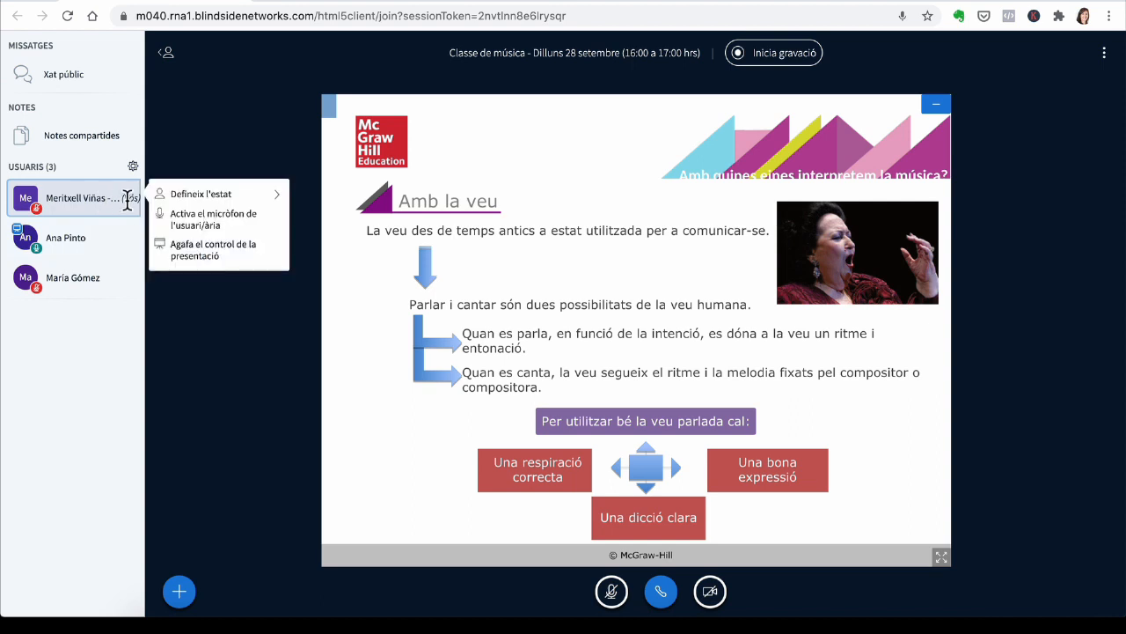
{"action": "left_click", "coordinate": [185, 249]}
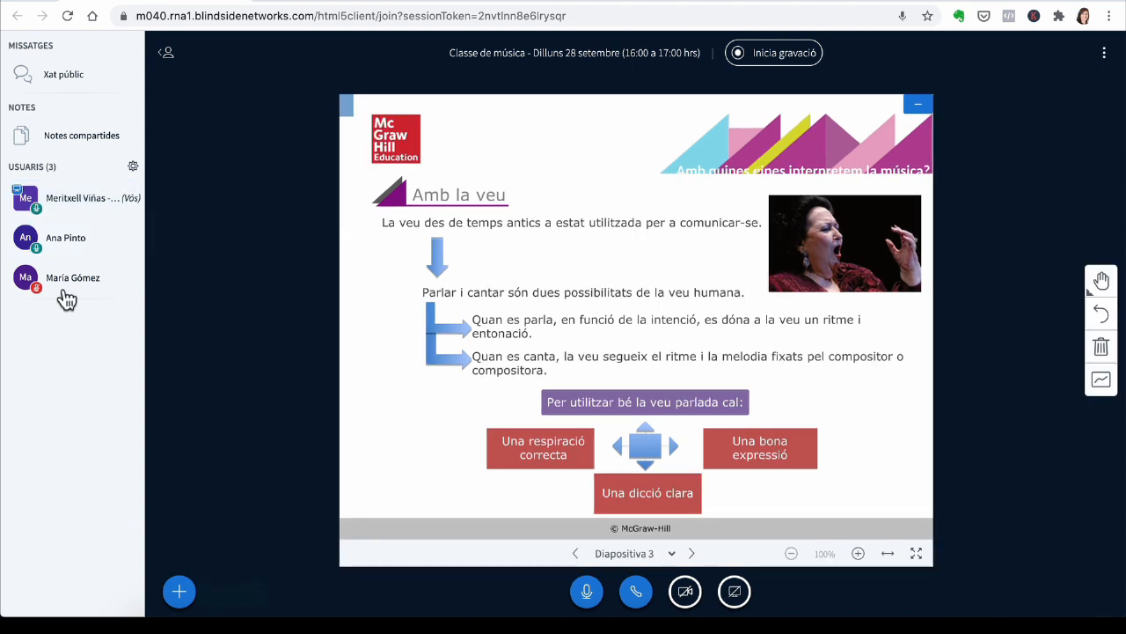
Step: Make the third user in the list the presenter
{"action": "left_click", "coordinate": [65, 278]}
{"action": "left_click", "coordinate": [192, 296]}
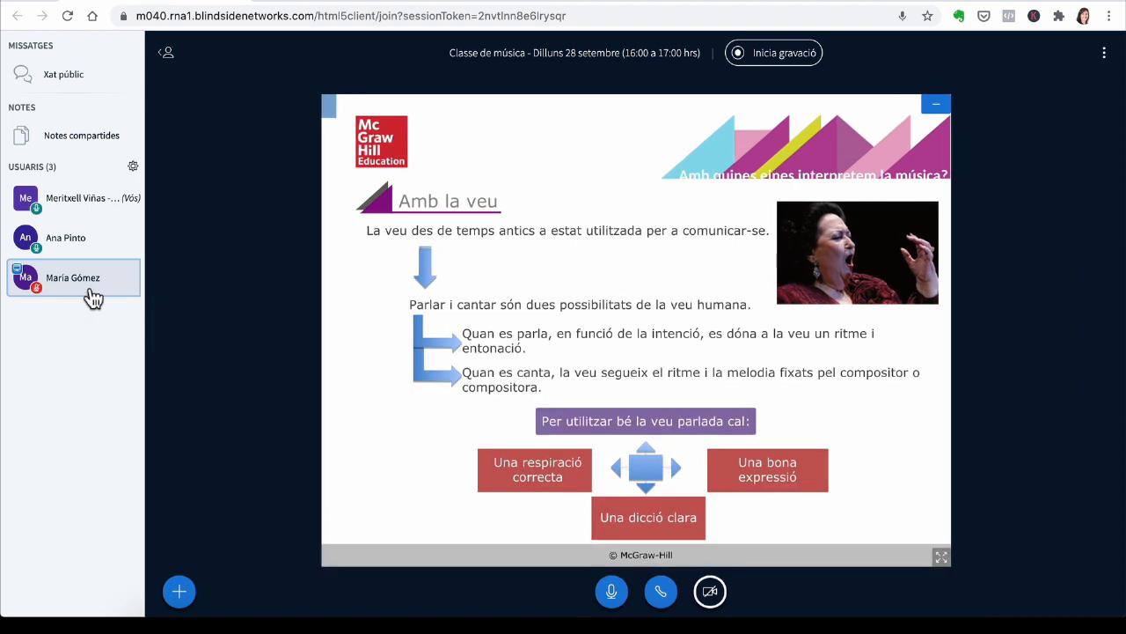
{"action": "left_click", "coordinate": [93, 299]}
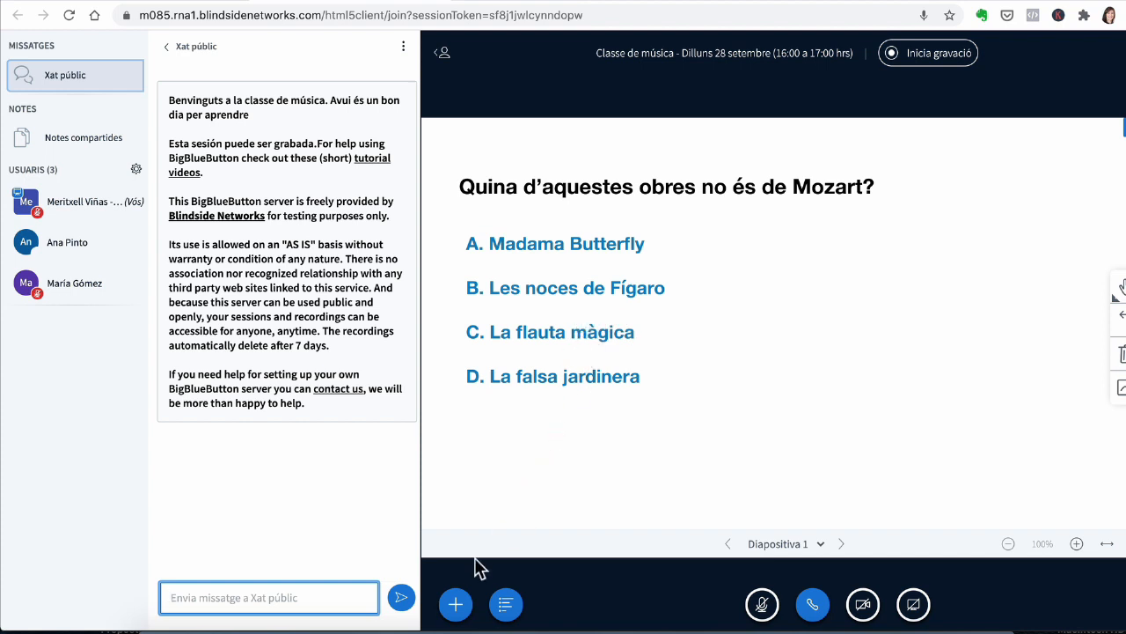
Step: Start a custom poll for the Mozart question slide
{"action": "left_click", "coordinate": [455, 603]}
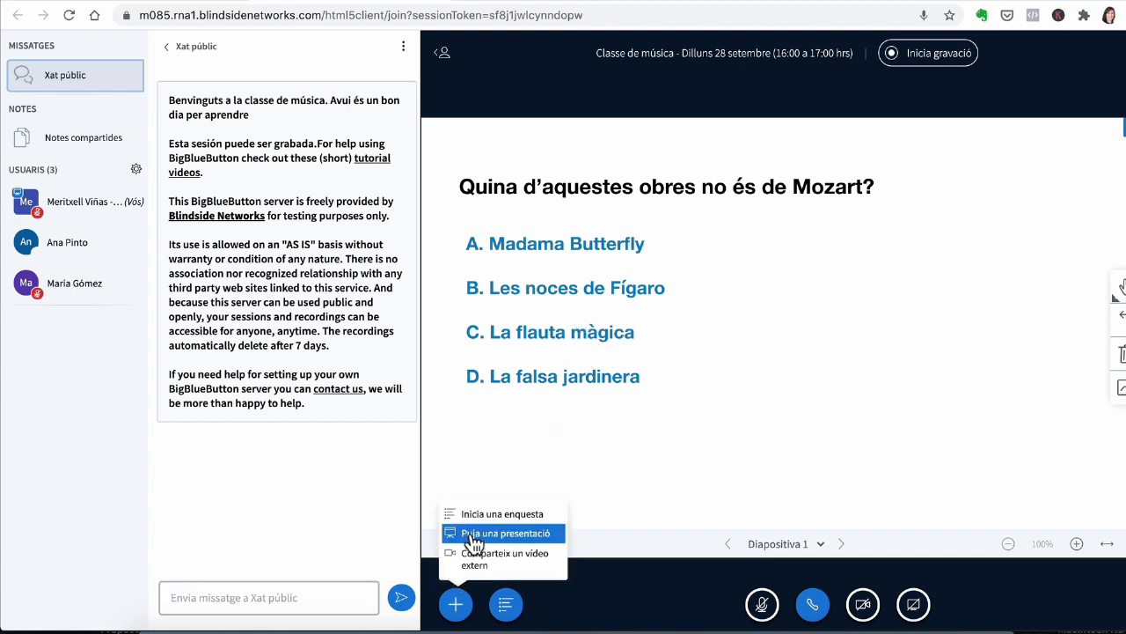
{"action": "left_click", "coordinate": [495, 513]}
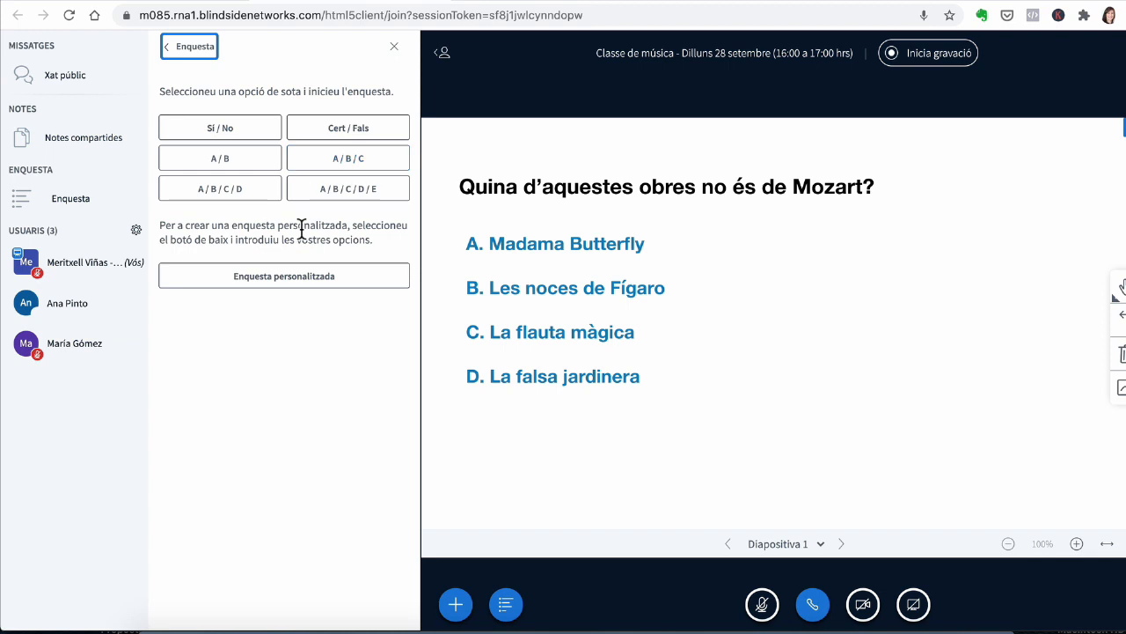
{"action": "left_click", "coordinate": [290, 280]}
{"action": "left_click", "coordinate": [277, 308]}
{"action": "type", "text": "Madam Butterfly"}
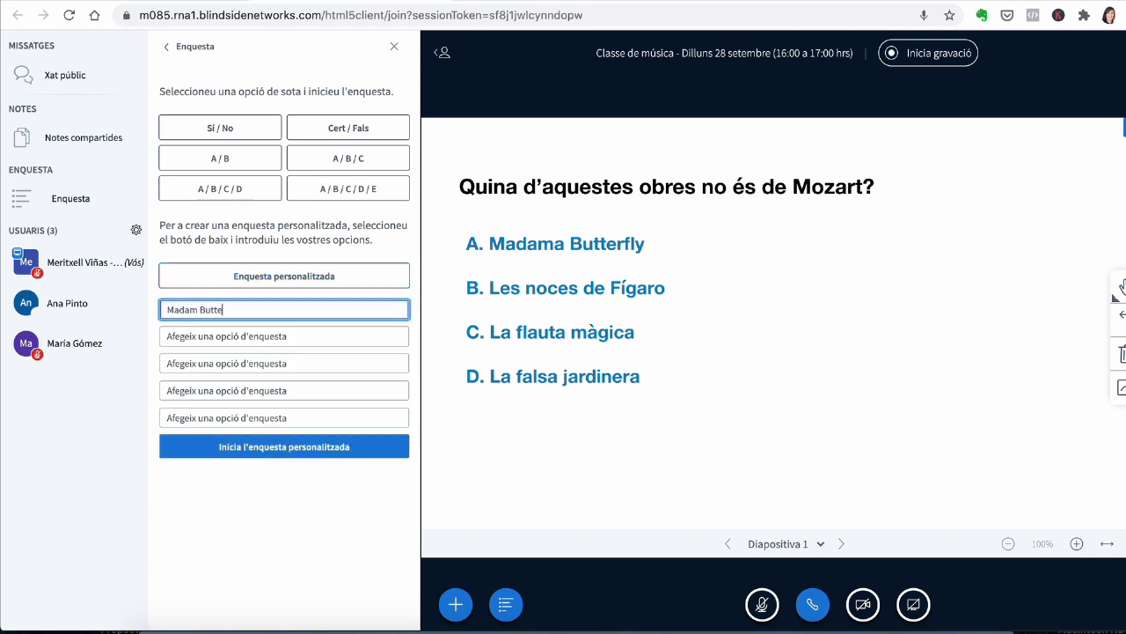
{"action": "left_click", "coordinate": [289, 334]}
{"action": "type", "text": "Les n"}
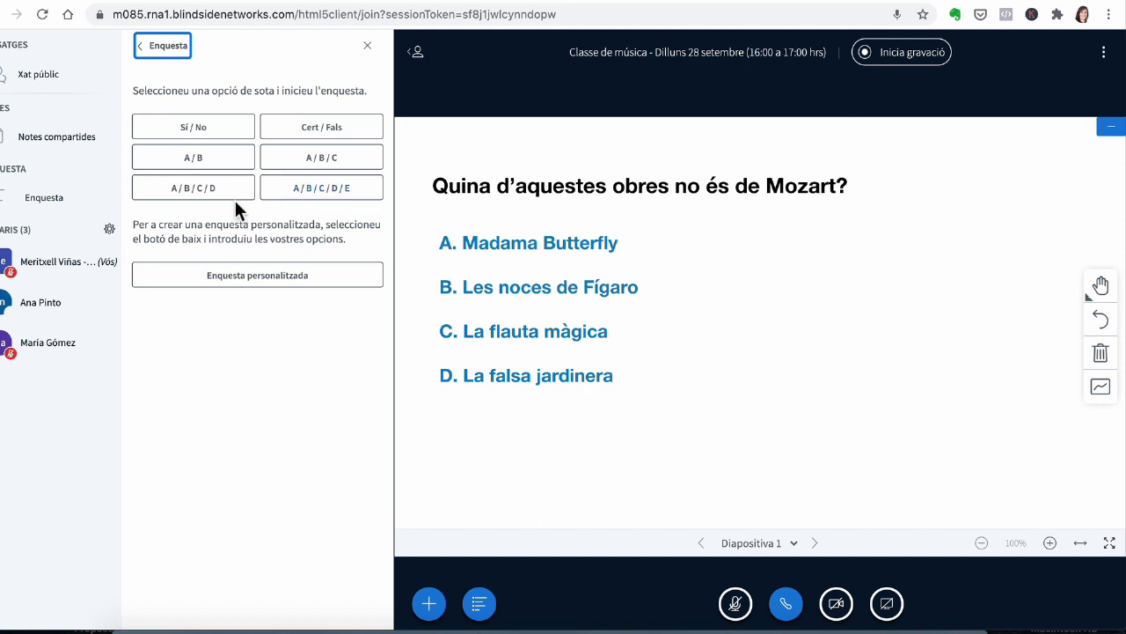
Step: Start an A / B / C / D poll on the Mozart slide and publish its results
{"action": "left_click", "coordinate": [212, 195]}
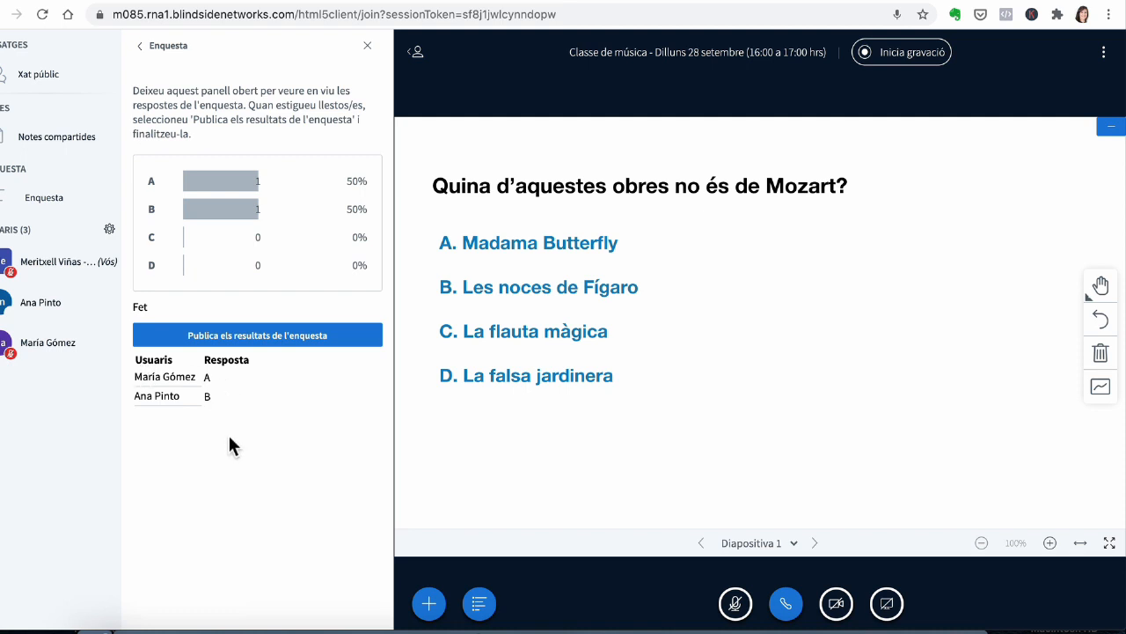
{"action": "left_click", "coordinate": [259, 338]}
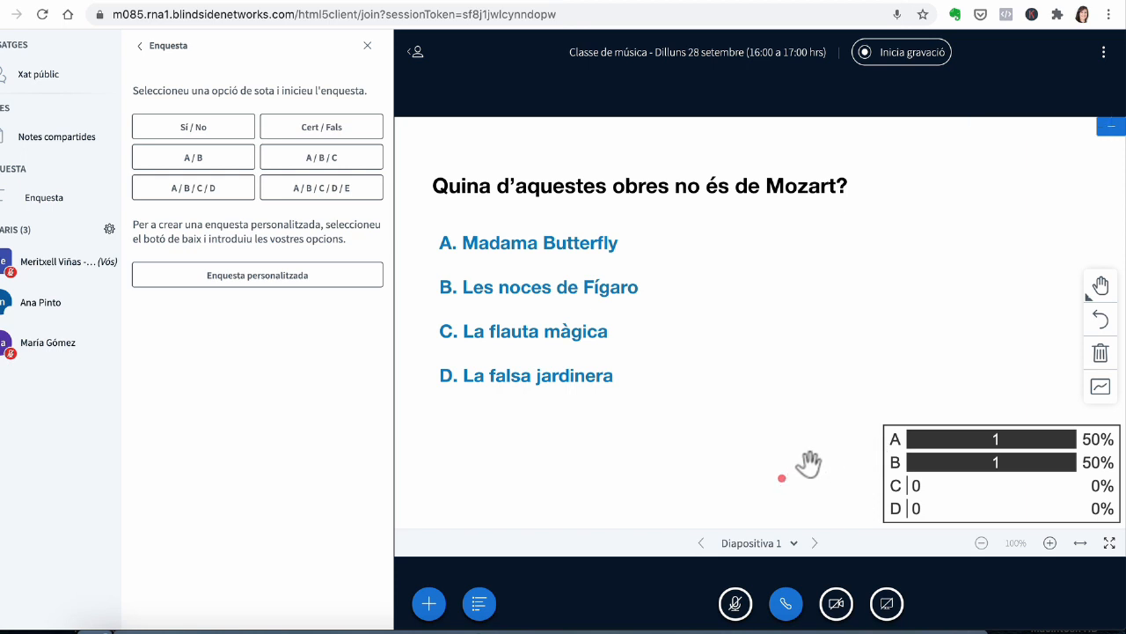
Step: Clear the published poll results from the whiteboard and close the poll panel
{"action": "left_click", "coordinate": [1098, 357]}
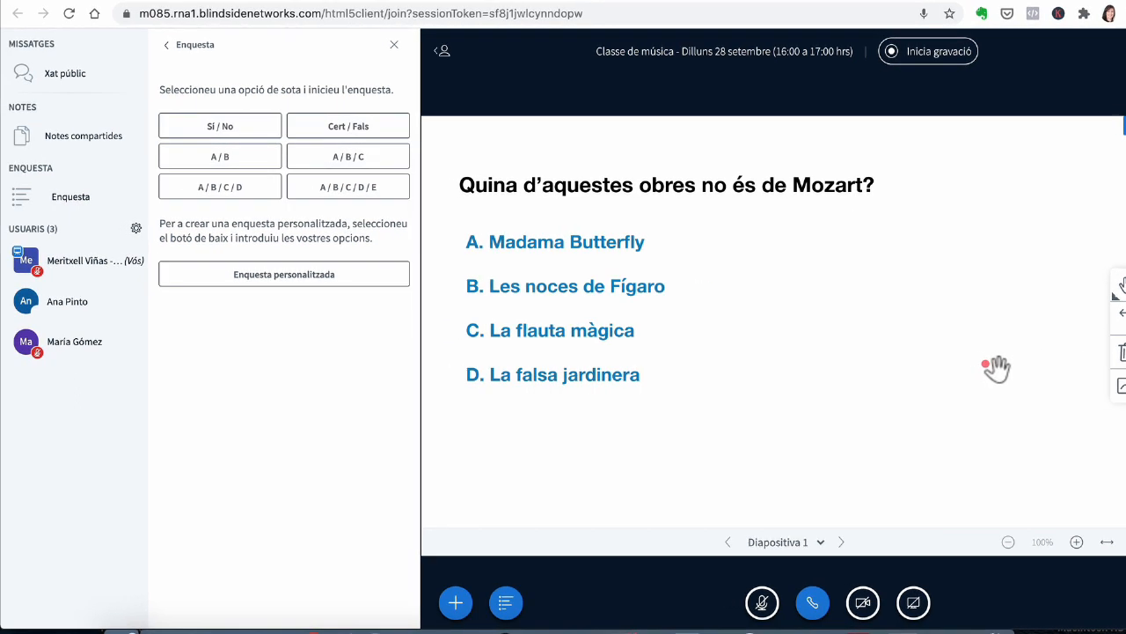
{"action": "left_click", "coordinate": [395, 47]}
Step: Set your own status in the user list to Aixeca (raised hand)
{"action": "left_click", "coordinate": [132, 199]}
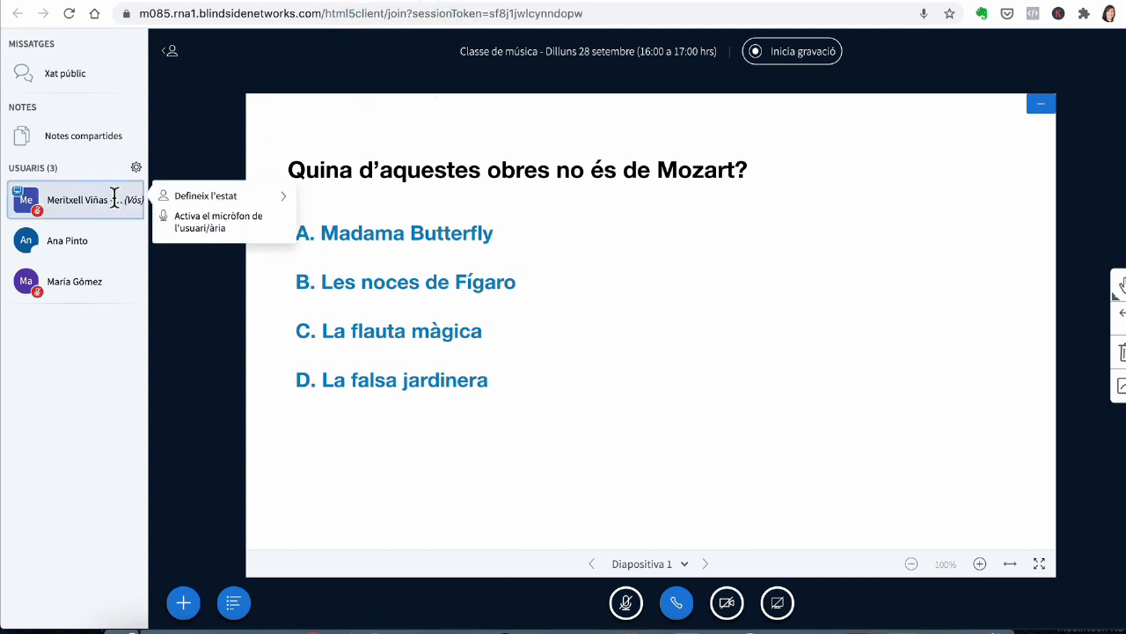
{"action": "left_click", "coordinate": [205, 199]}
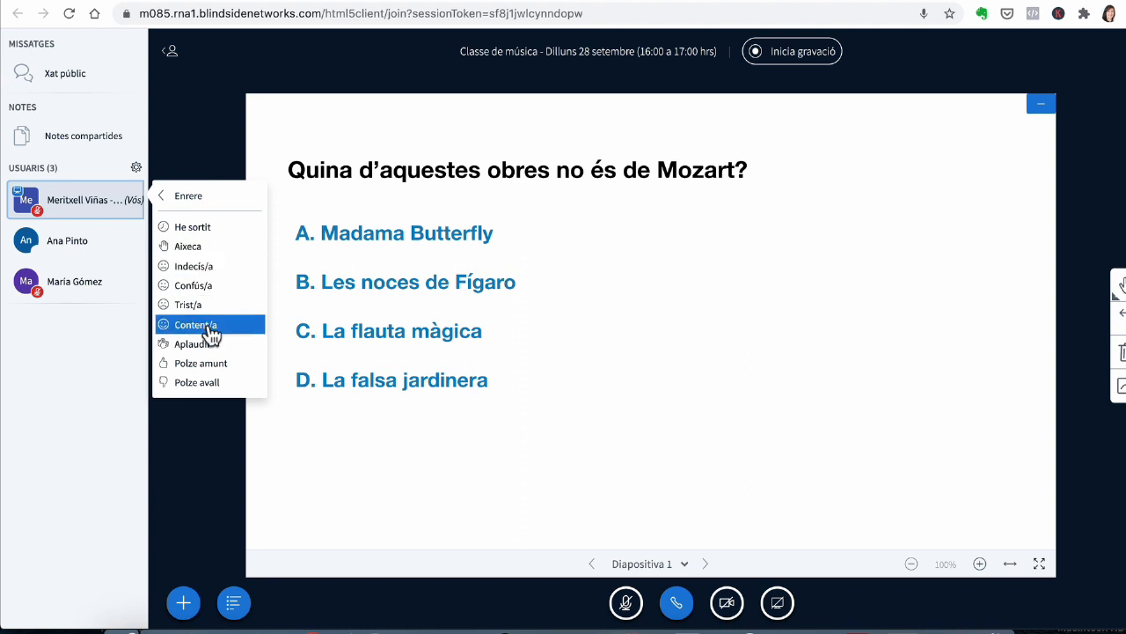
{"action": "left_click", "coordinate": [208, 254]}
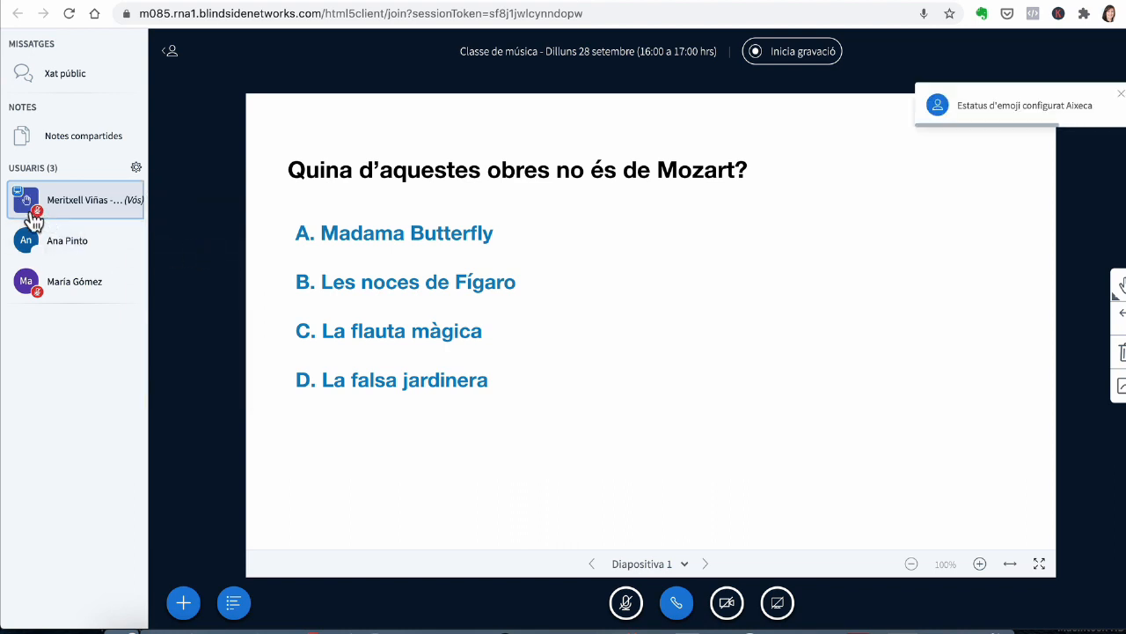
Step: Check the tutor's status entry in the user list from both the tutor's and the student's windows
{"action": "left_click", "coordinate": [131, 201]}
{"action": "left_click", "coordinate": [187, 217]}
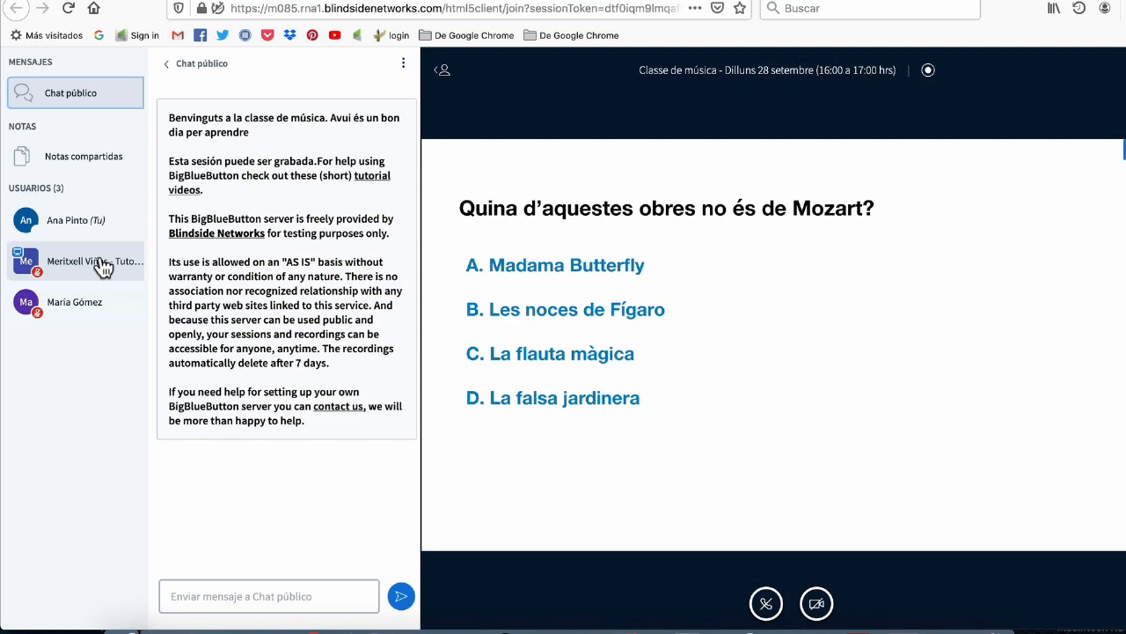
{"action": "left_click", "coordinate": [101, 267]}
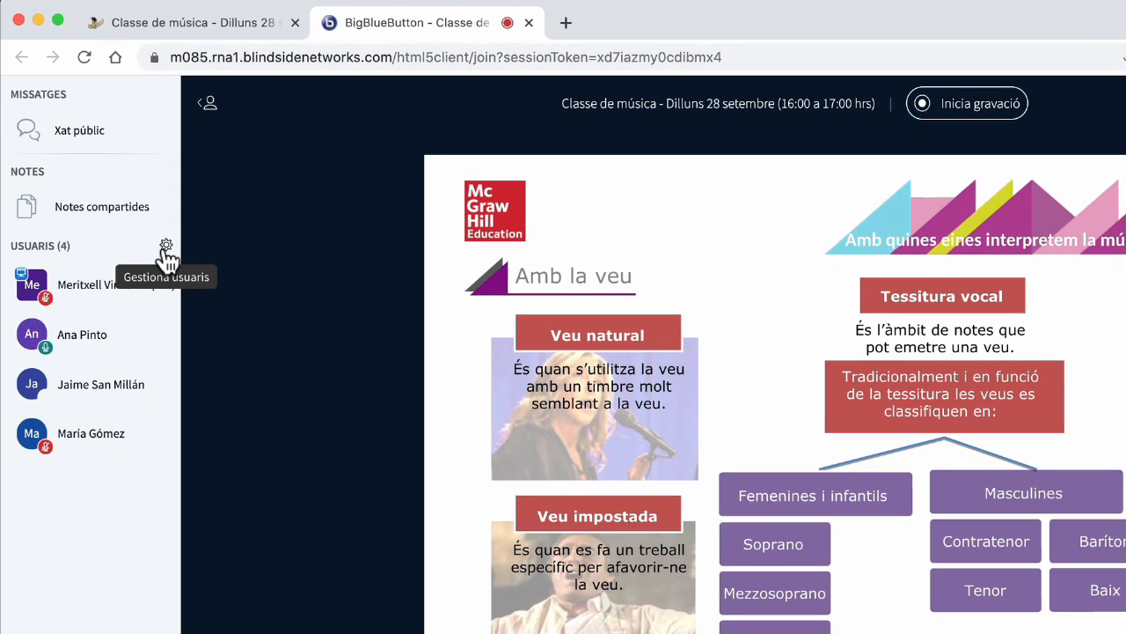
Step: Open breakout room creation with 2 rooms and set the duration to 20 minutes
{"action": "left_click", "coordinate": [165, 248]}
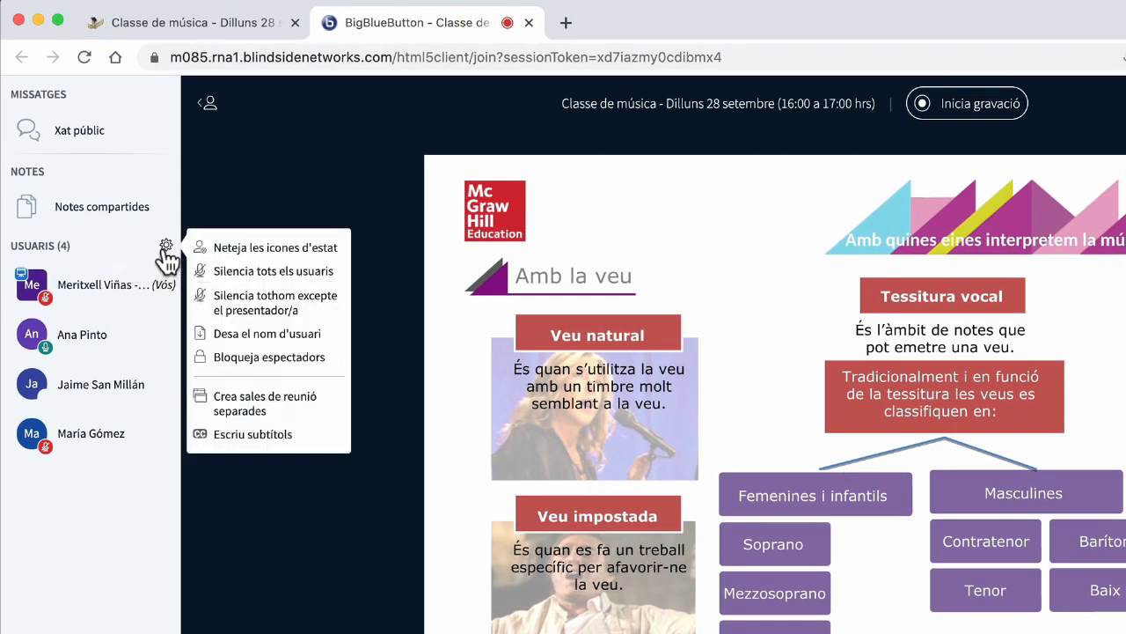
{"action": "left_click", "coordinate": [268, 403]}
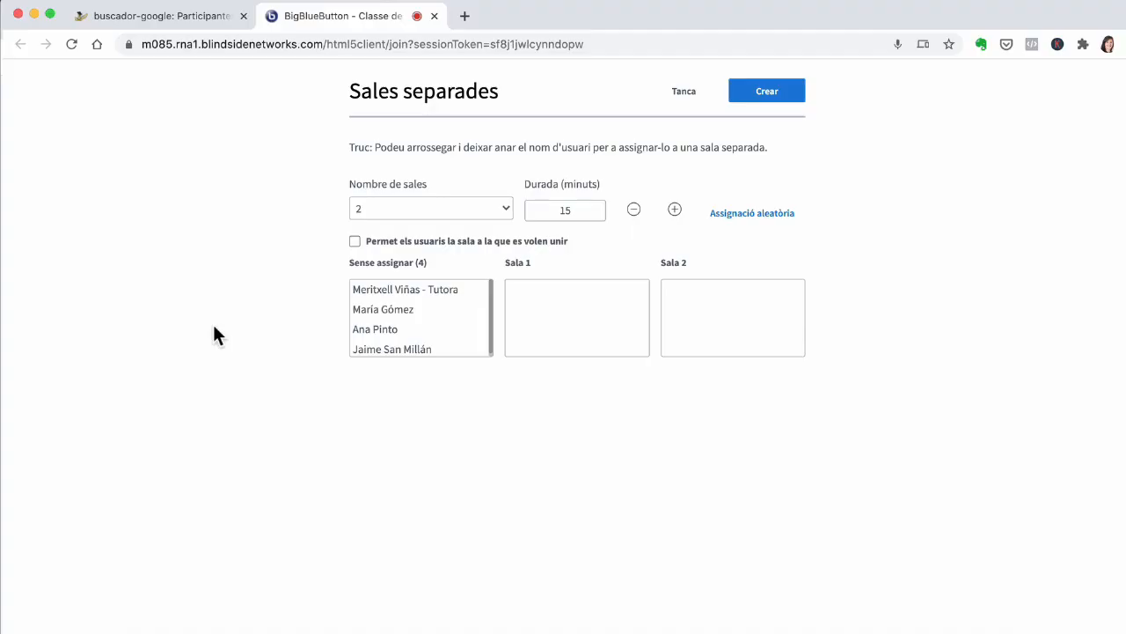
{"action": "left_click", "coordinate": [408, 209]}
{"action": "left_click", "coordinate": [408, 211]}
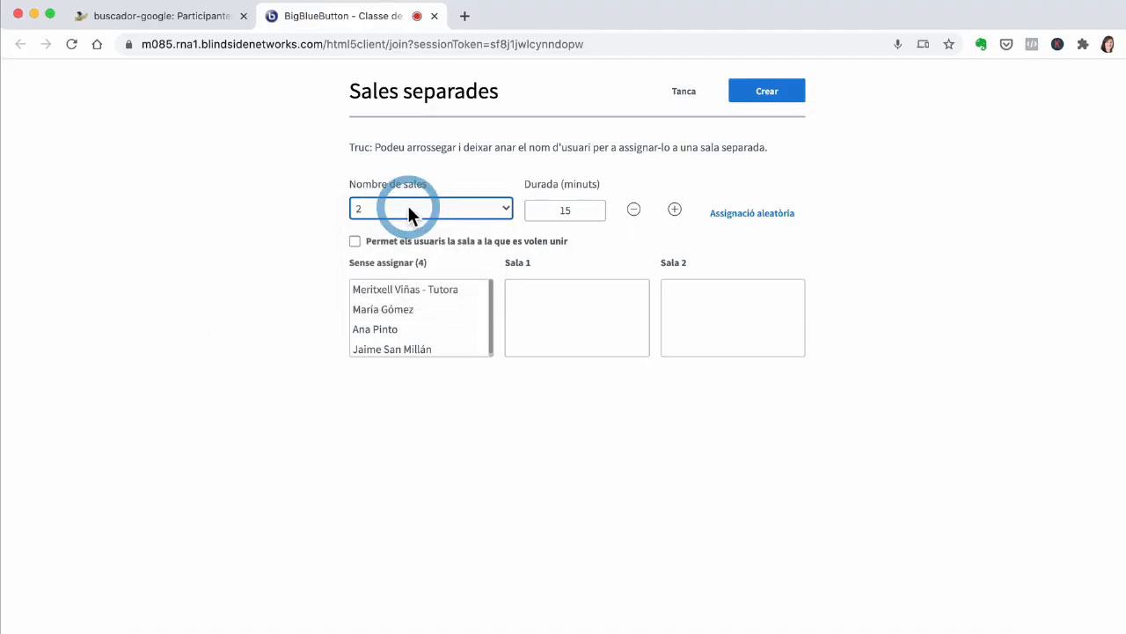
{"action": "left_click", "coordinate": [578, 209]}
{"action": "double_click", "coordinate": [560, 209]}
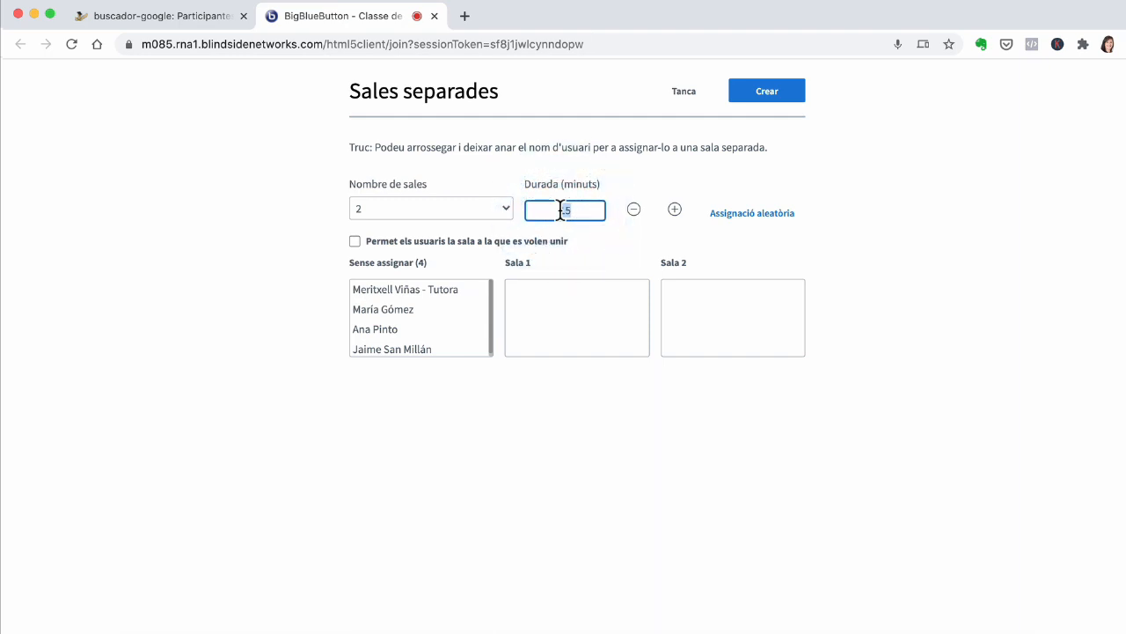
{"action": "type", "text": "20"}
Step: Try random room assignment and toggle the option letting users choose their own room
{"action": "left_click", "coordinate": [643, 241]}
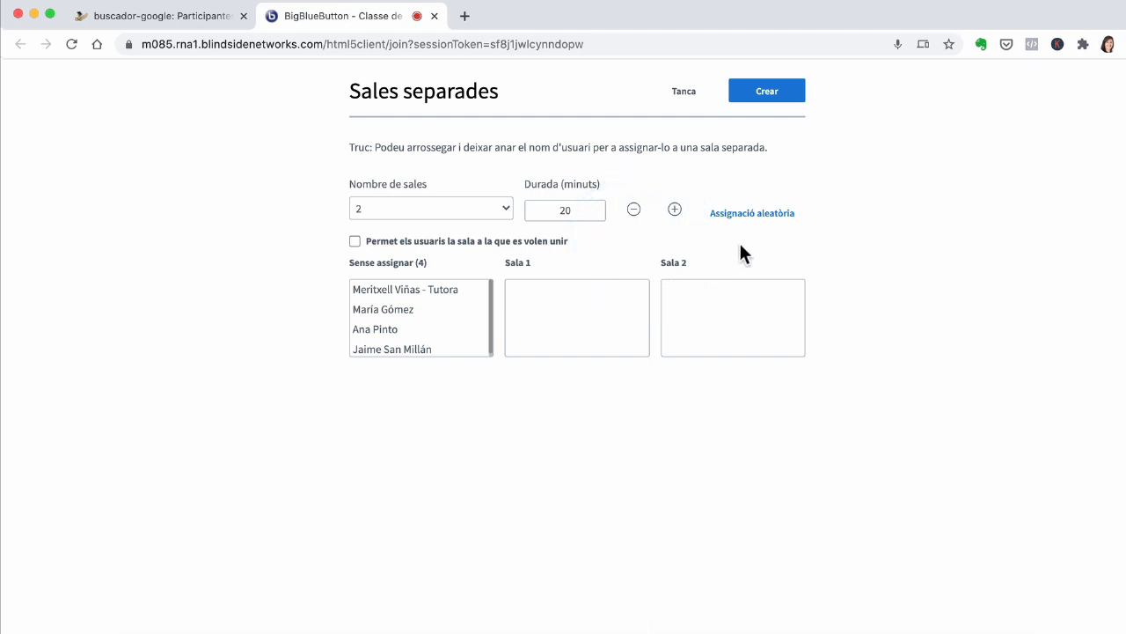
{"action": "left_click", "coordinate": [751, 214]}
{"action": "left_click", "coordinate": [354, 240]}
{"action": "left_click", "coordinate": [357, 242]}
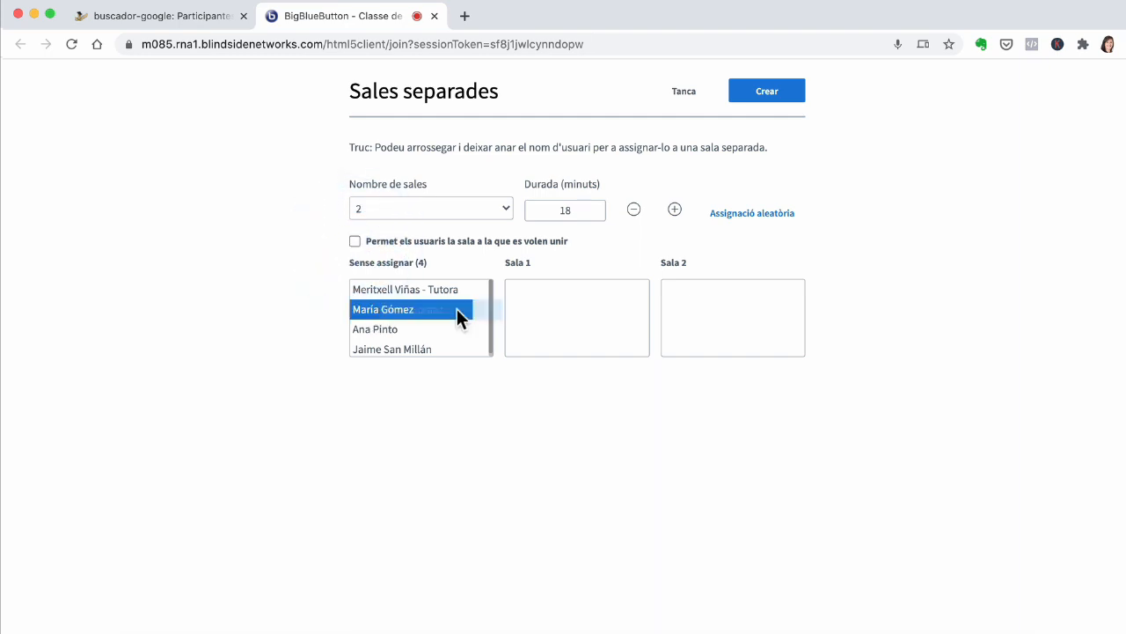
Step: Drag two students into Sala 1 and the remaining student into Sala 2, then create the breakout rooms
{"action": "left_click_drag", "start_coordinate": [383, 312], "coordinate": [563, 299]}
{"action": "left_click_drag", "start_coordinate": [405, 334], "coordinate": [730, 303]}
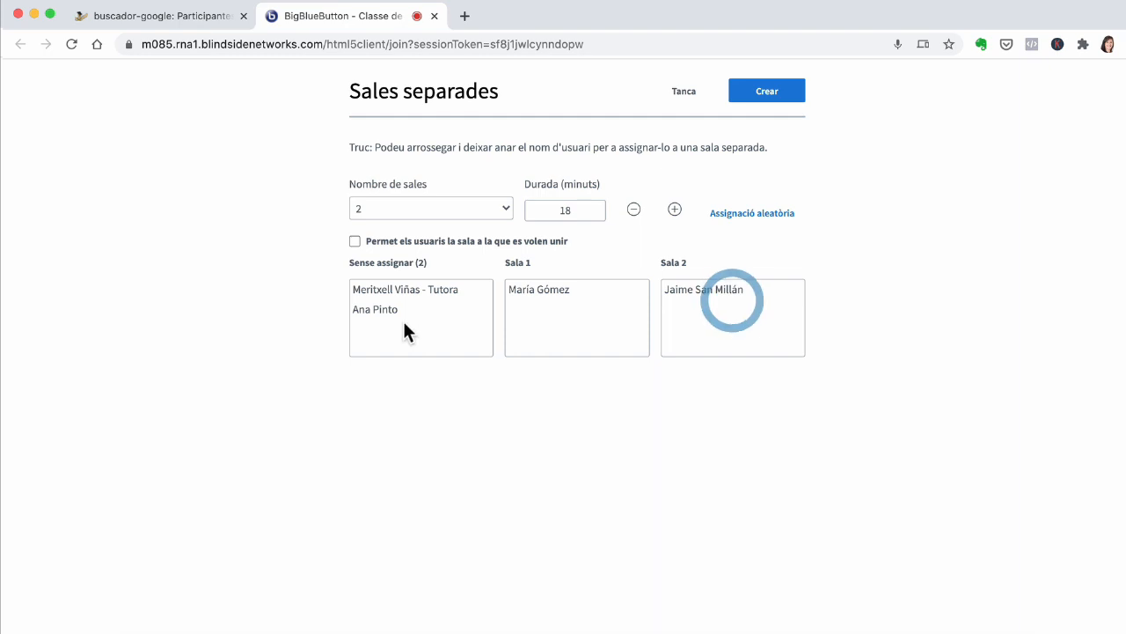
{"action": "left_click_drag", "start_coordinate": [378, 312], "coordinate": [560, 315]}
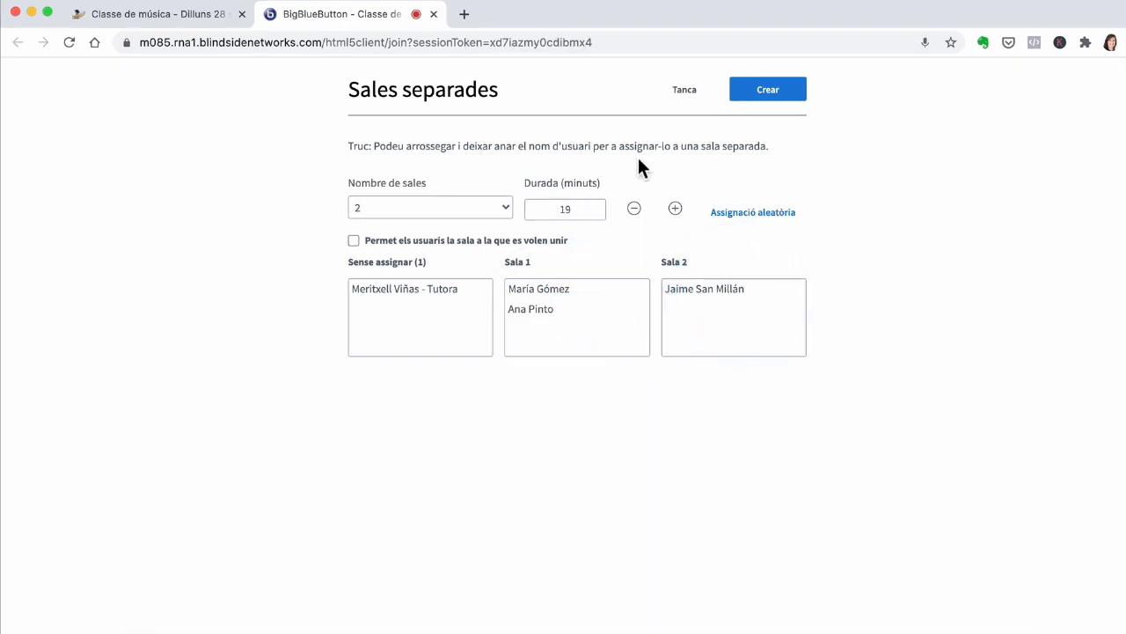
{"action": "left_click", "coordinate": [761, 91]}
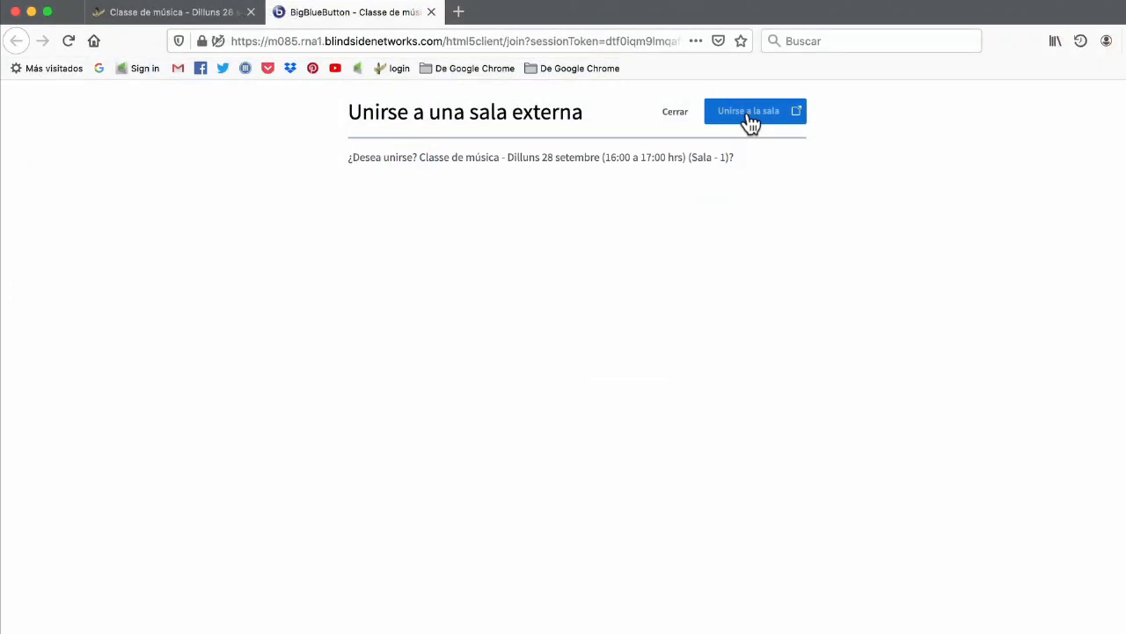
Step: As the student, join Sala 1 with microphone audio, allowing microphone access and confirming the echo test
{"action": "left_click", "coordinate": [750, 118]}
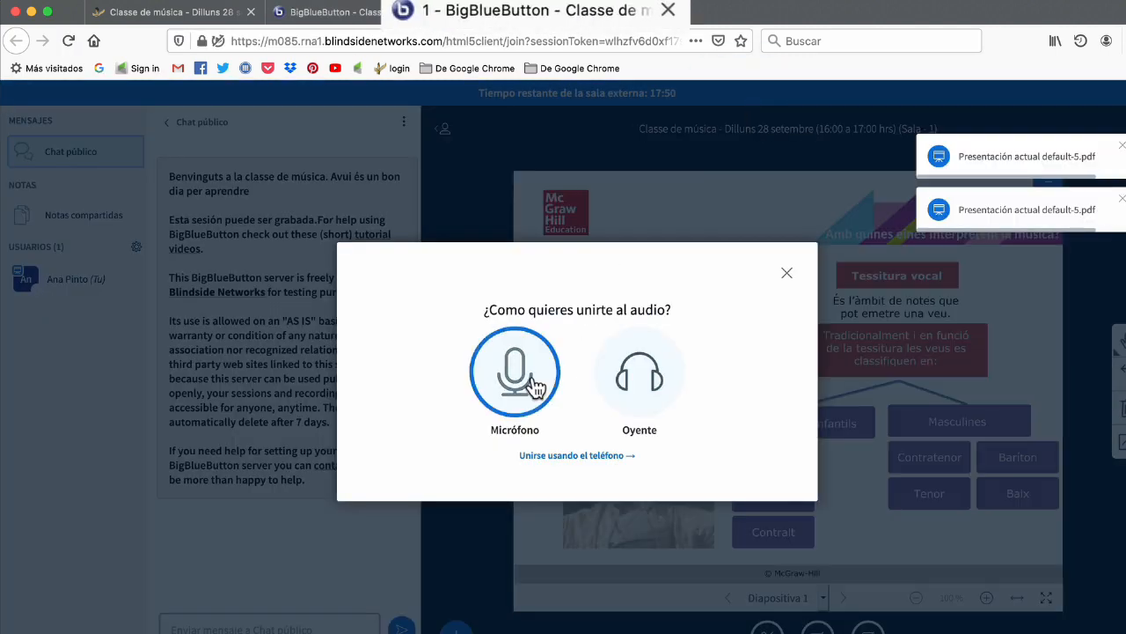
{"action": "left_click", "coordinate": [531, 373]}
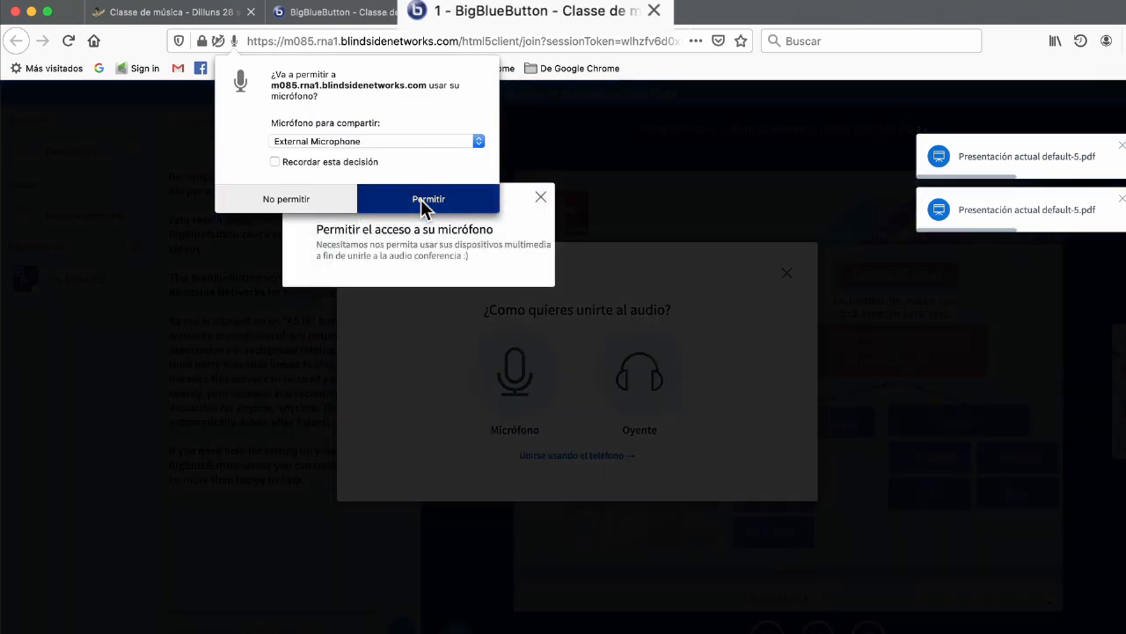
{"action": "left_click", "coordinate": [421, 199]}
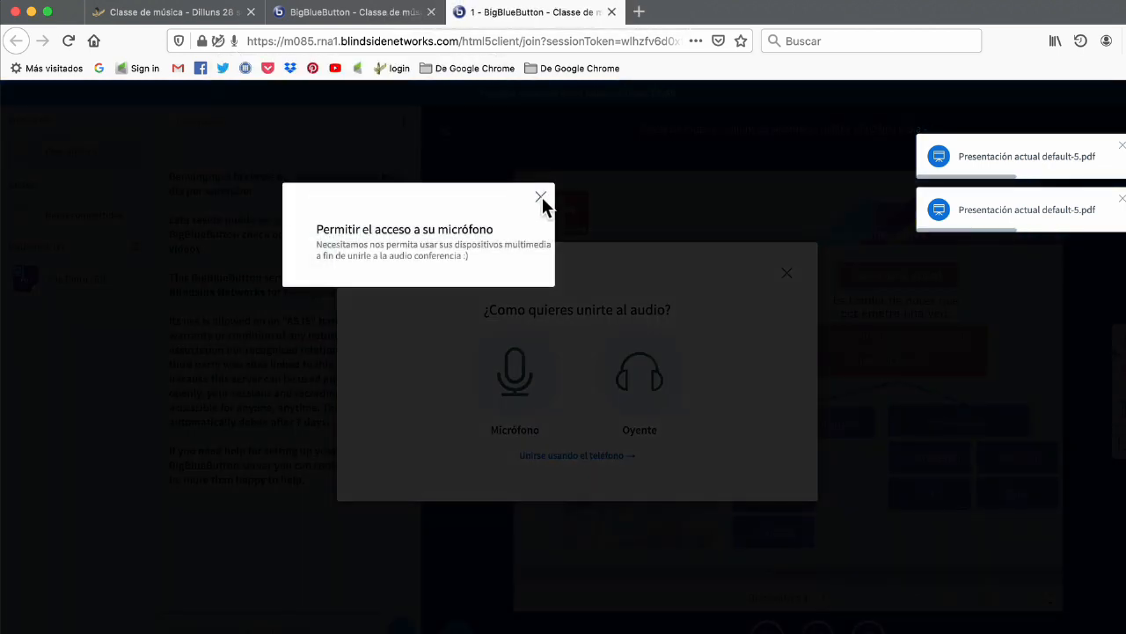
{"action": "left_click", "coordinate": [542, 197]}
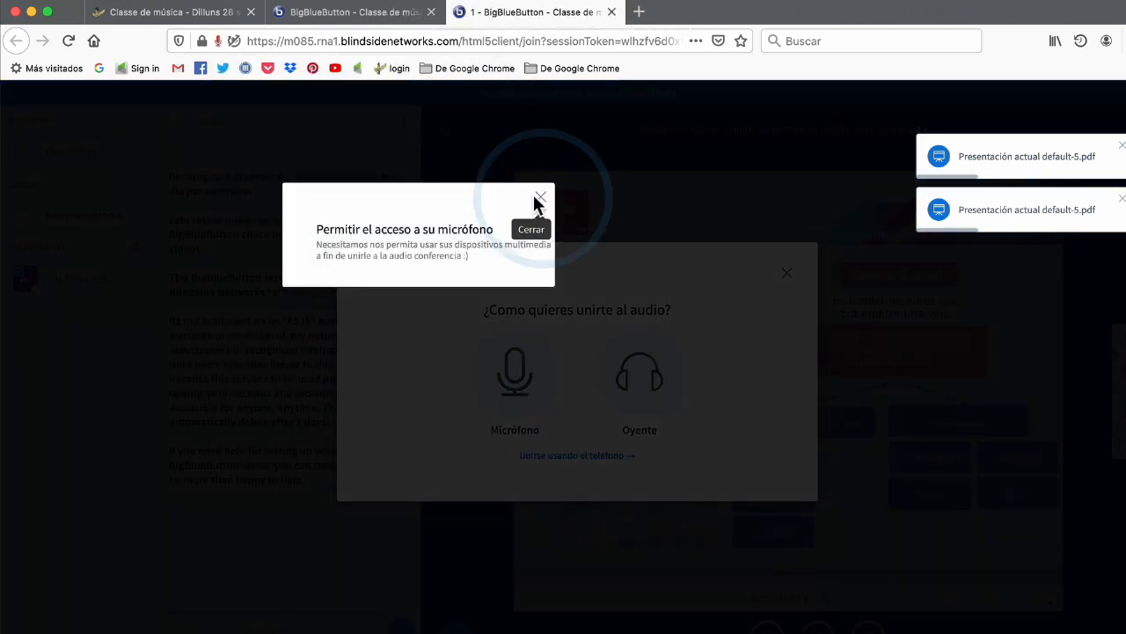
{"action": "left_click", "coordinate": [545, 195]}
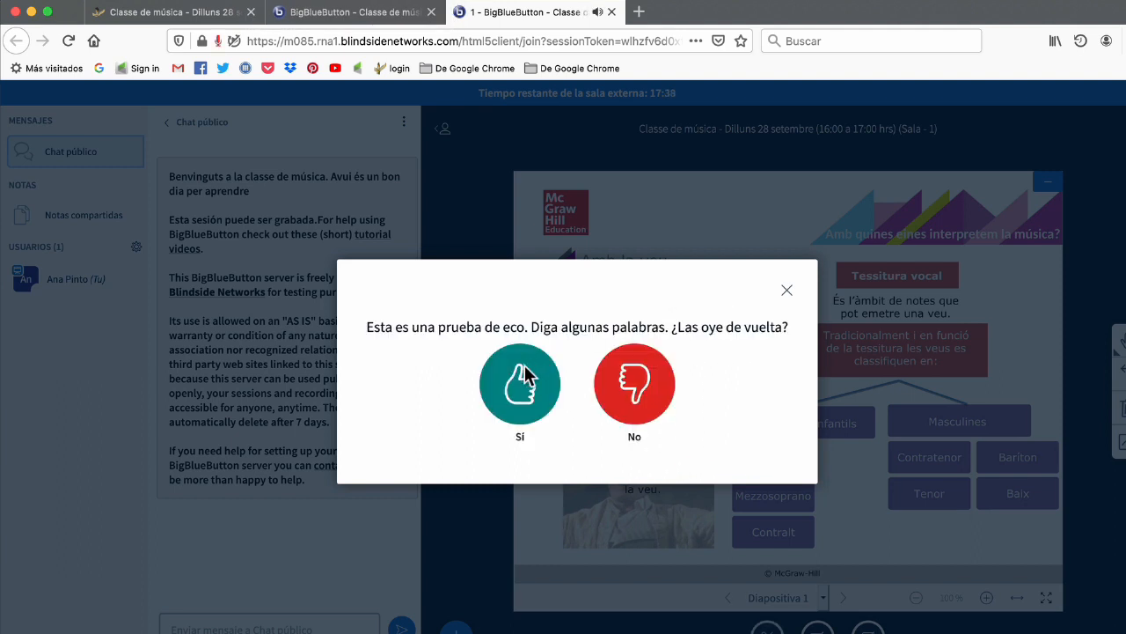
{"action": "left_click", "coordinate": [498, 384]}
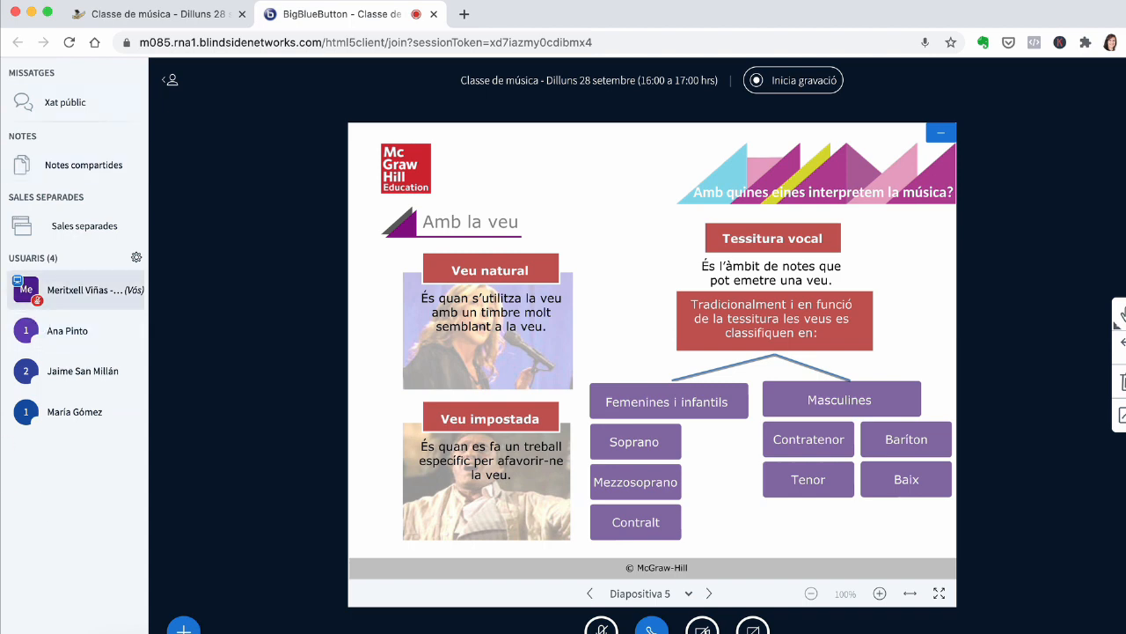
Step: Open the breakout rooms panel, join Sala 1 as tutor and return to the main room tab
{"action": "left_click", "coordinate": [76, 227]}
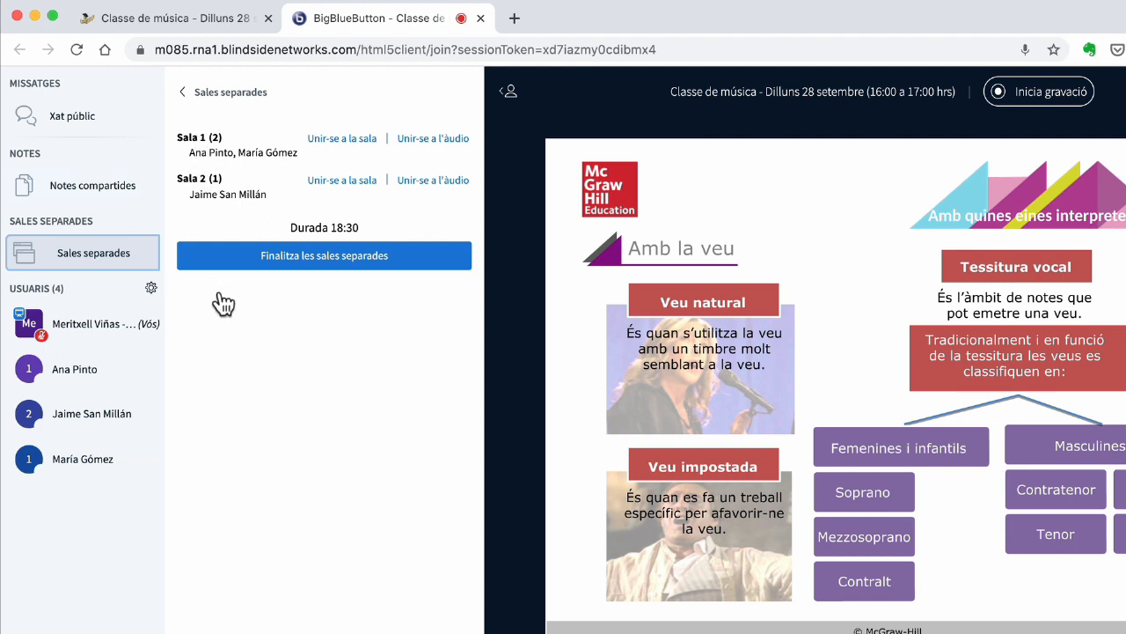
{"action": "left_click", "coordinate": [331, 140]}
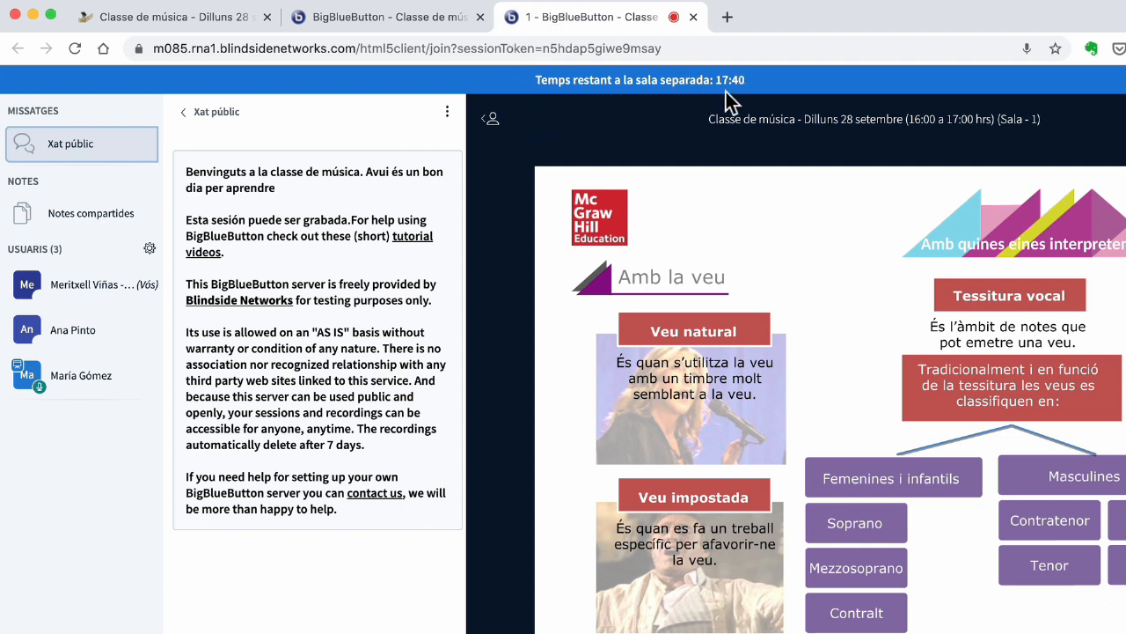
{"action": "left_click", "coordinate": [423, 26]}
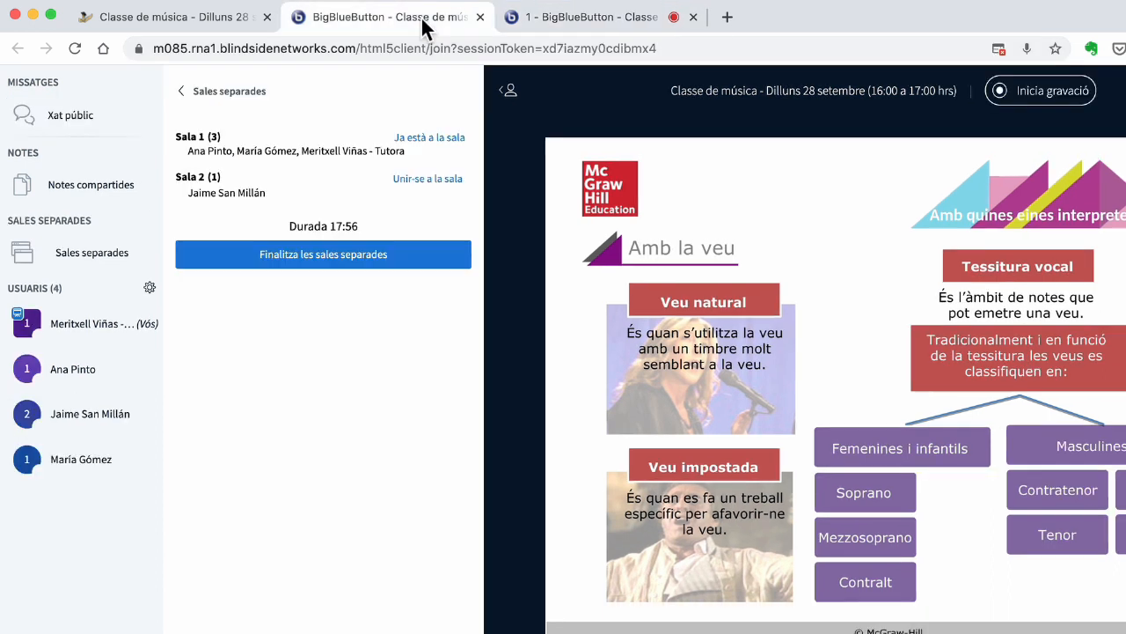
Step: End all breakout rooms
{"action": "left_click", "coordinate": [320, 264]}
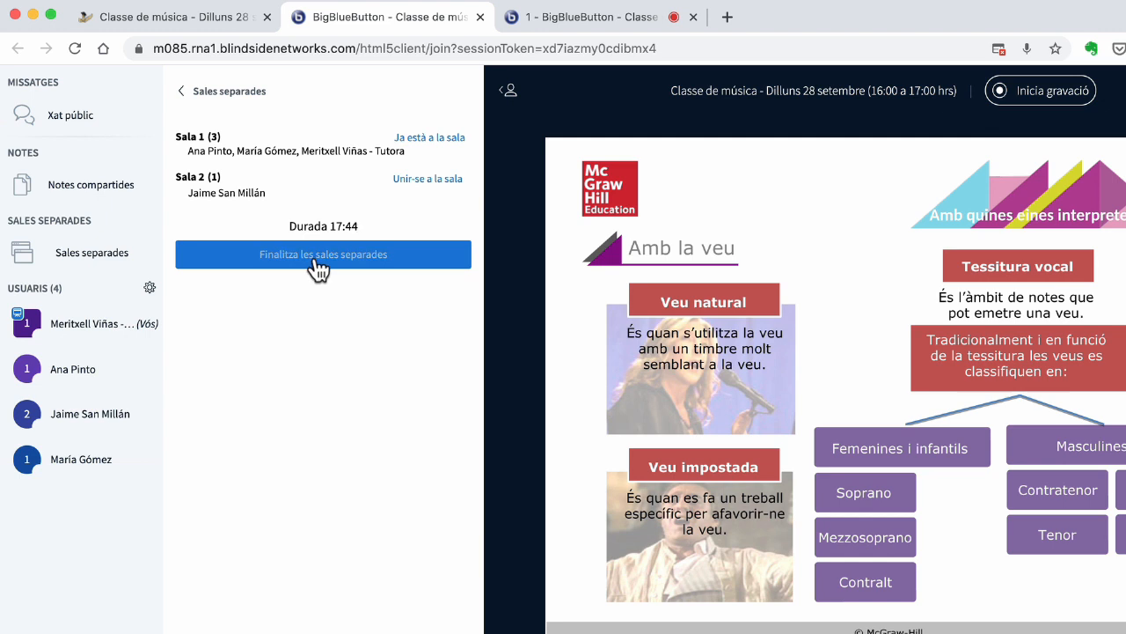
{"action": "left_click", "coordinate": [316, 263]}
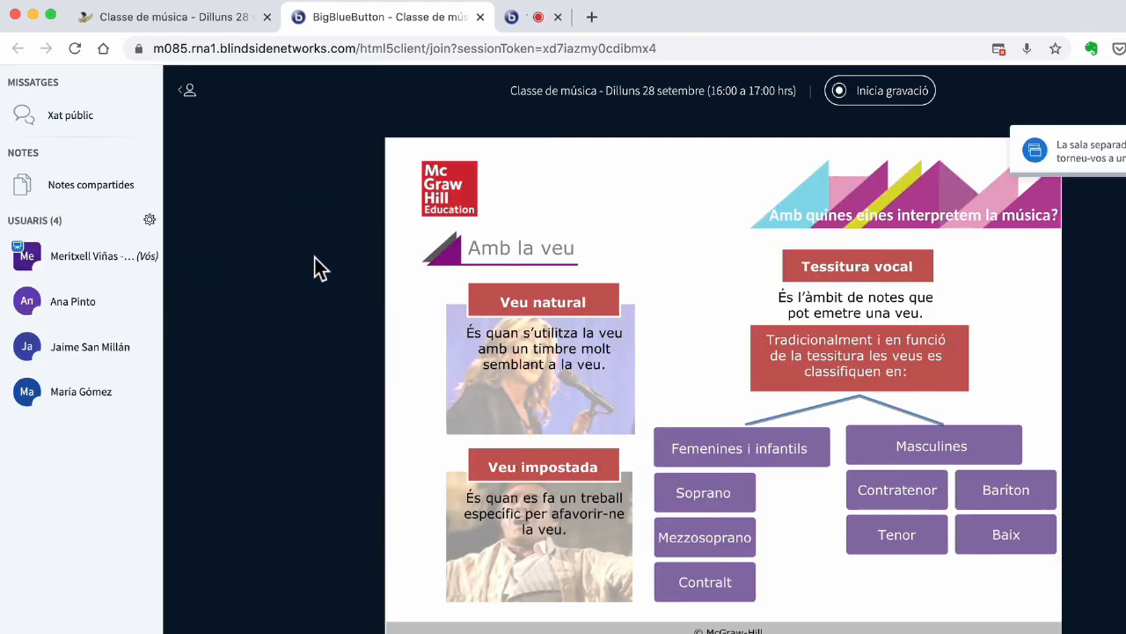